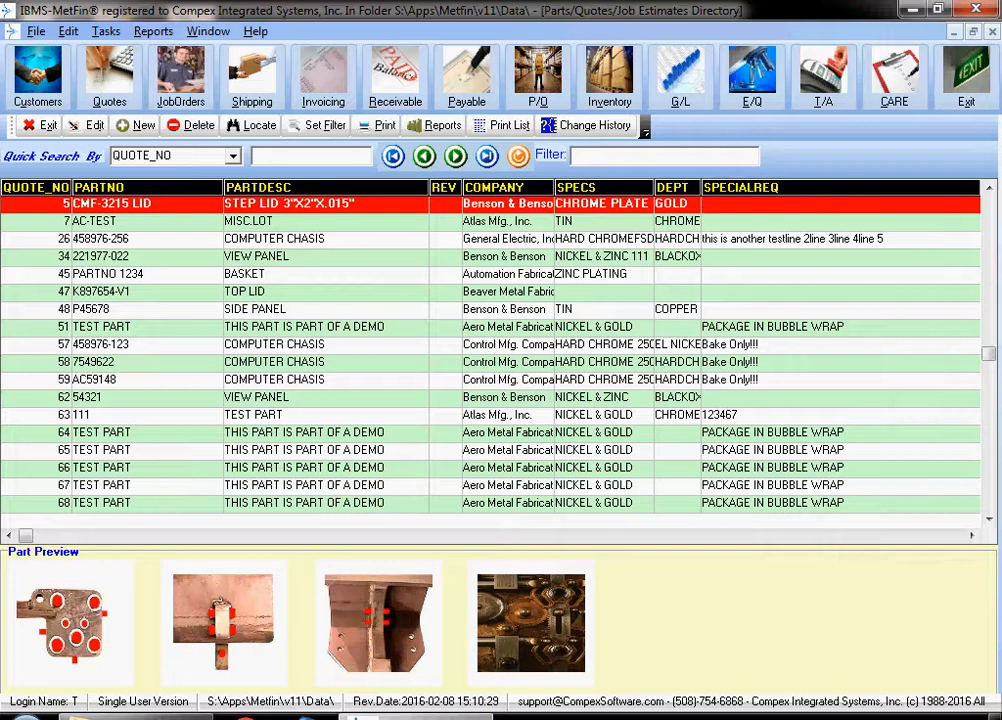
- Sort the parts directory by PARTNO, and switch the sort order to COMPANY
click(99, 188)
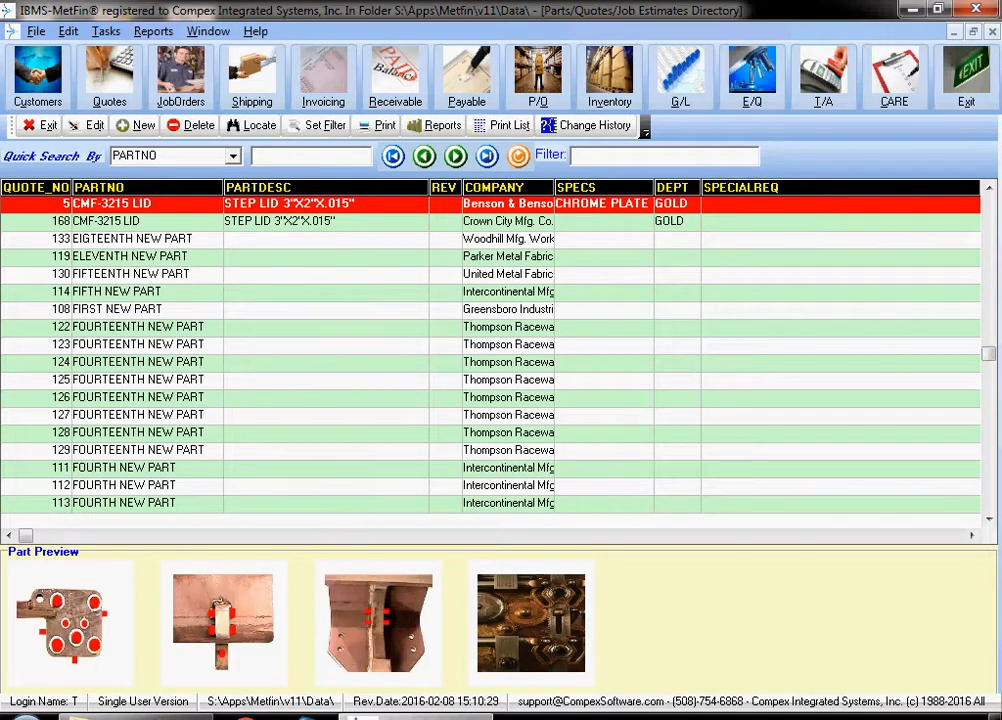
click(494, 188)
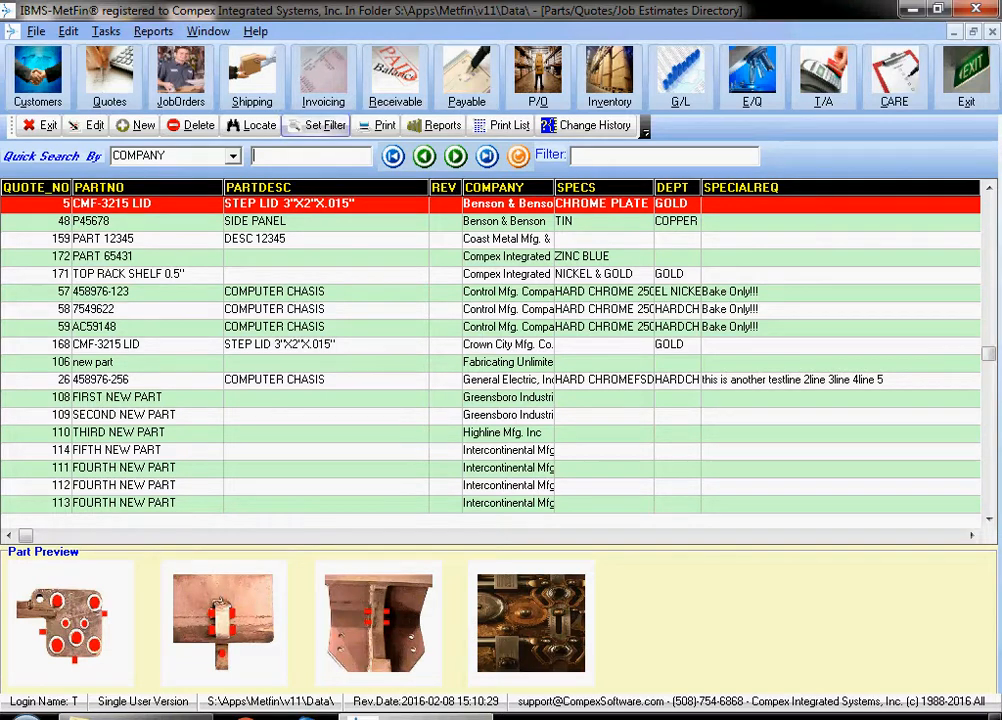
- Start a filter on the parts directory with the criterion COMPANY CONTAINS BENSON, linked by AND
click(318, 125)
click(393, 293)
scroll(300, 374, down, 2)
click(288, 412)
click(546, 293)
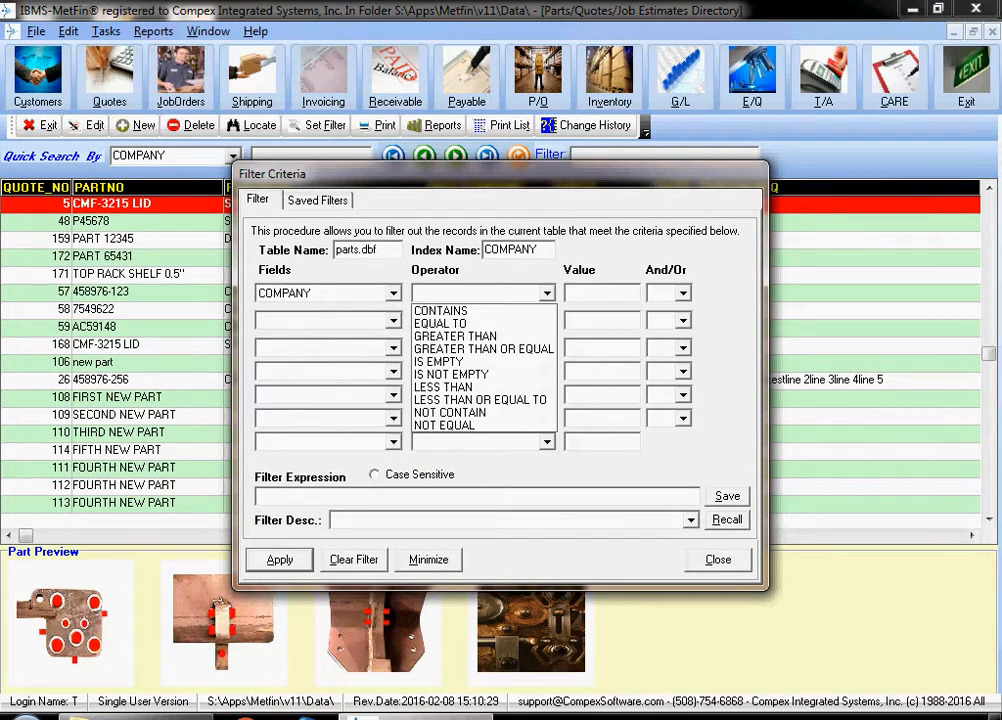
key(Up)
key(Up)
key(Up)
key(Tab)
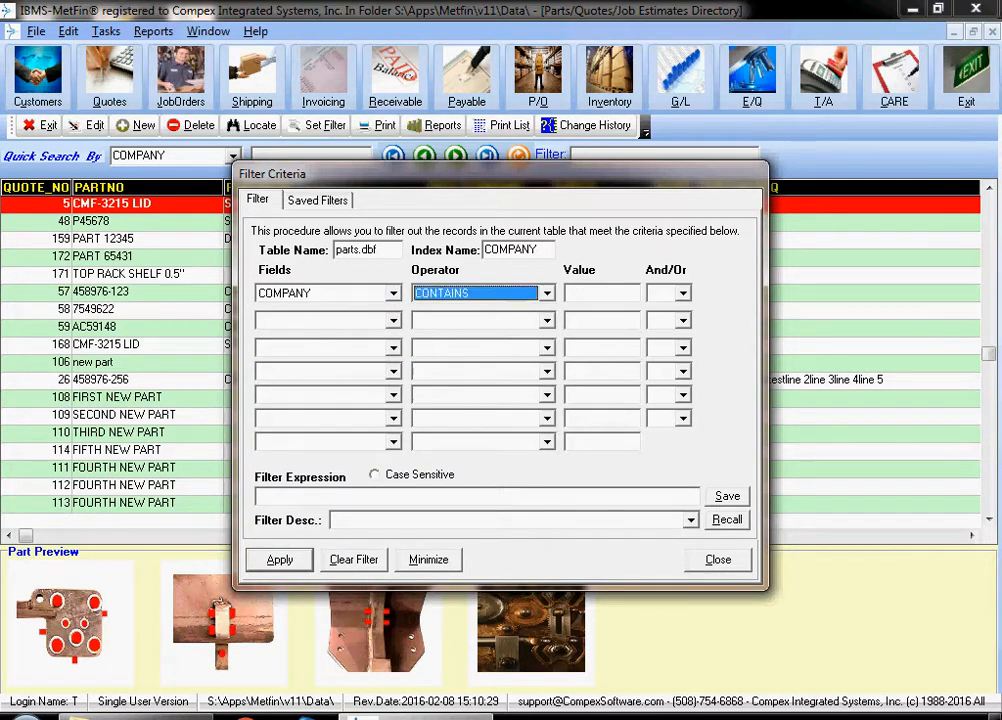
text(BENSON)
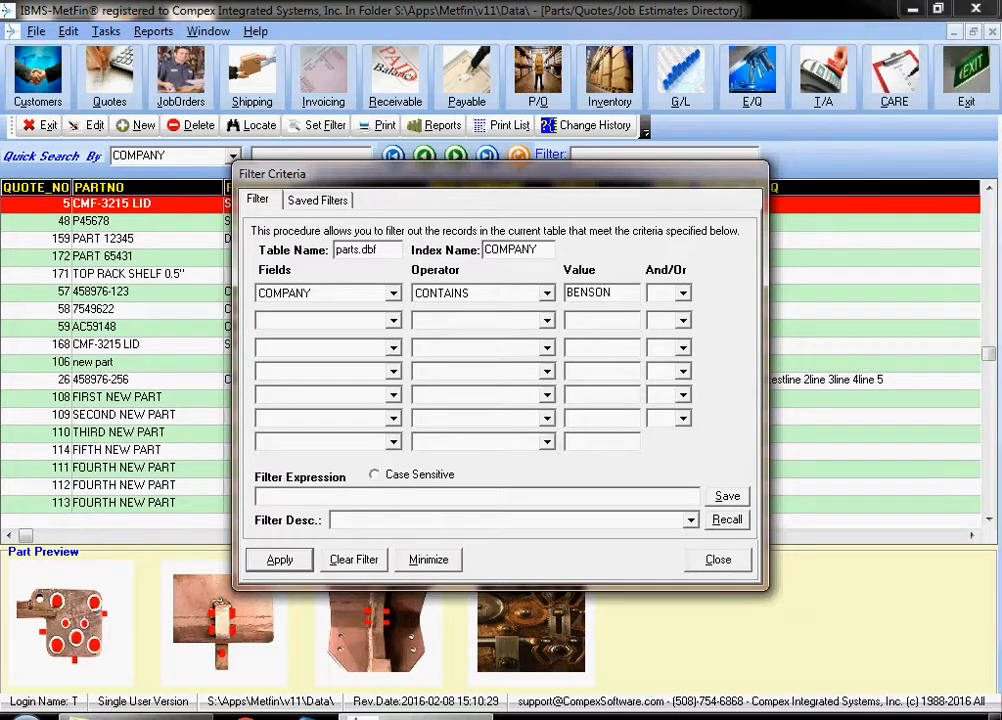
key(Tab)
key(Return)
- Add the second criterion SPECS CONTAINS ZINC and apply the filter to the parts list
click(393, 321)
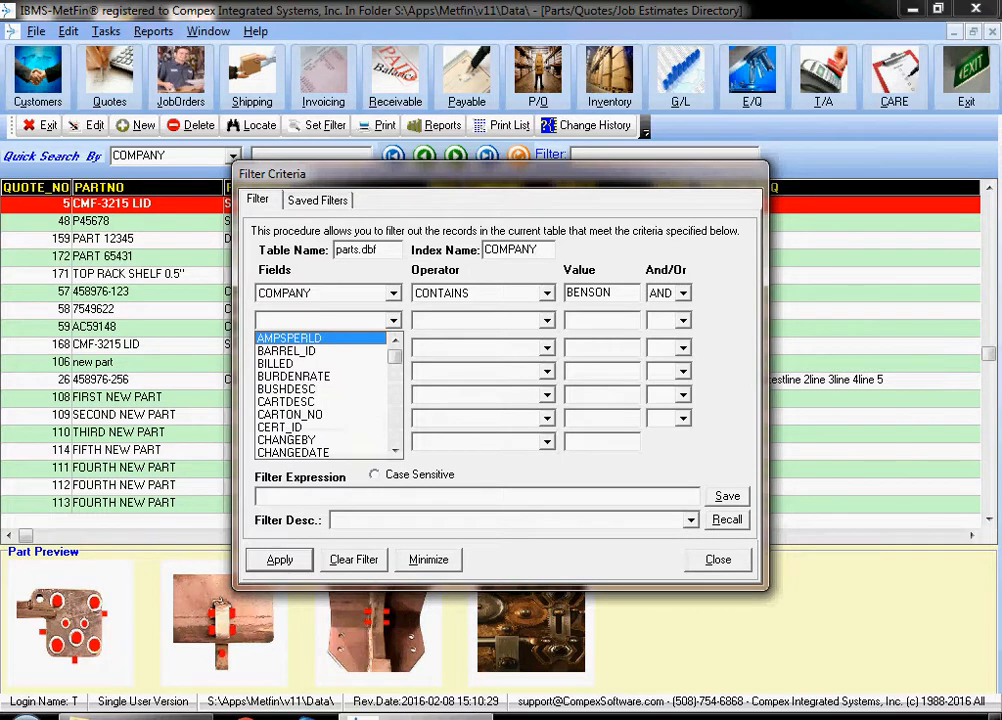
text(sp)
key(Return)
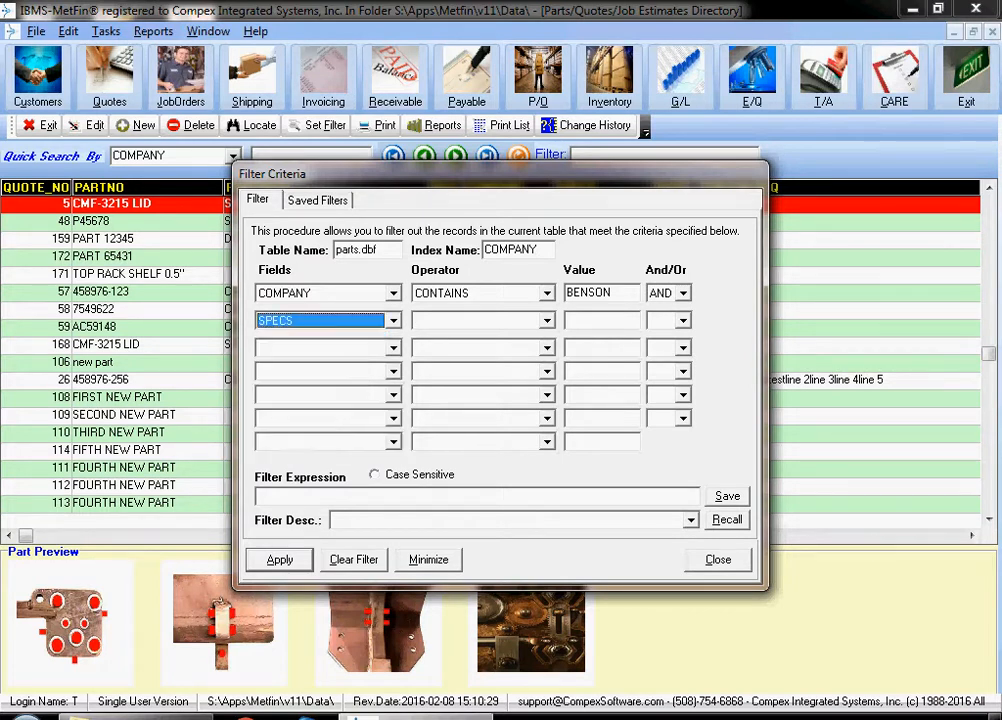
click(547, 321)
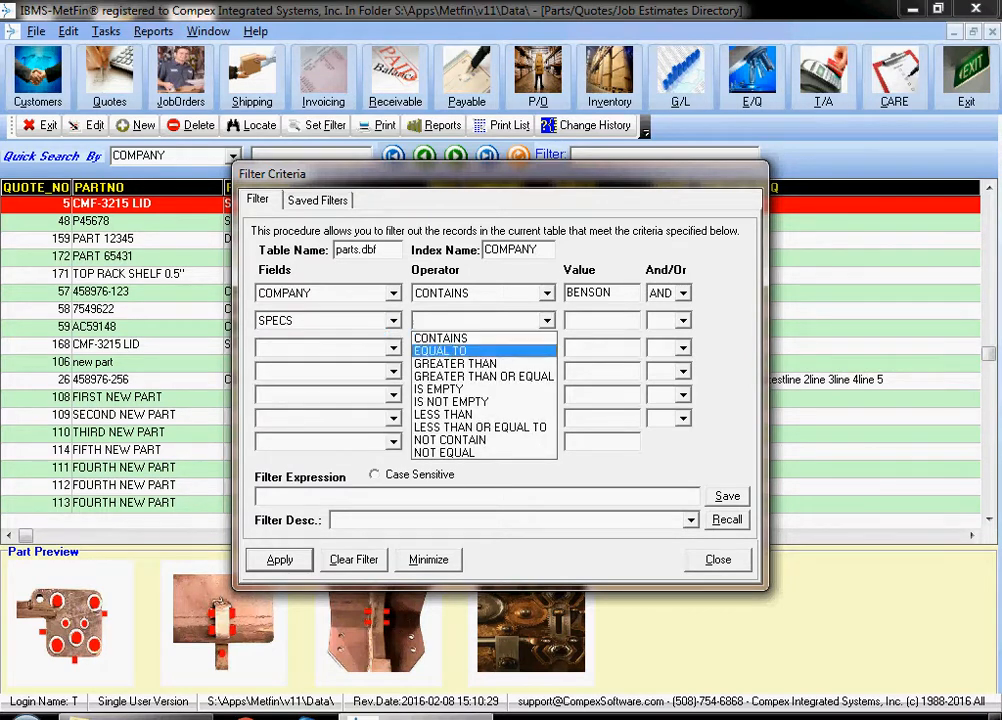
click(470, 338)
click(600, 321)
text(ZINC)
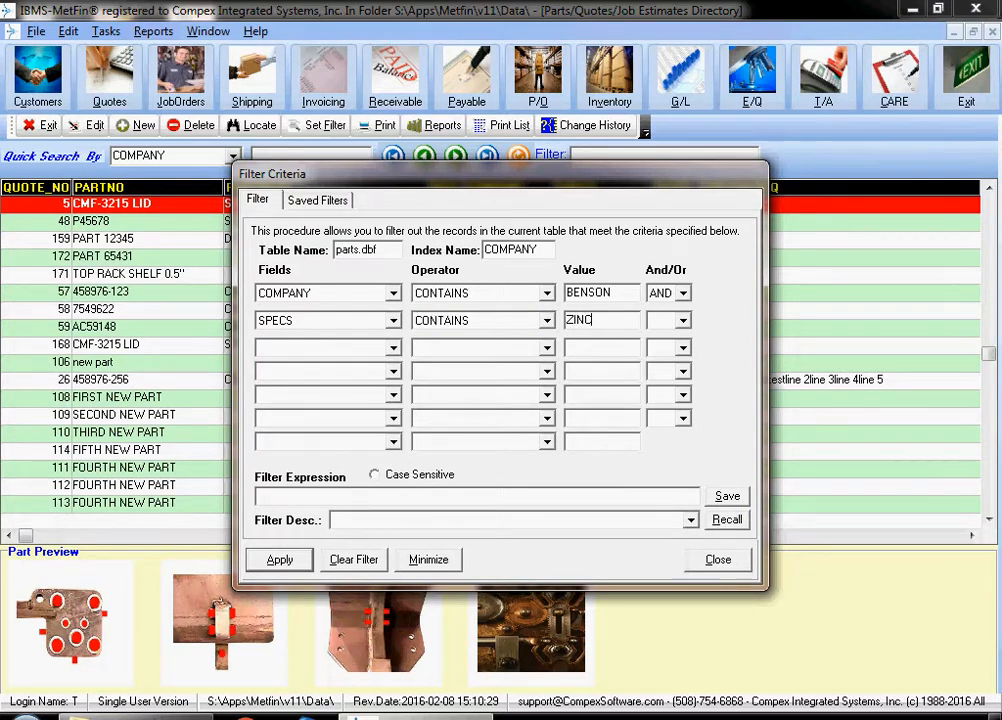
click(279, 560)
drag(430, 174, 415, 118)
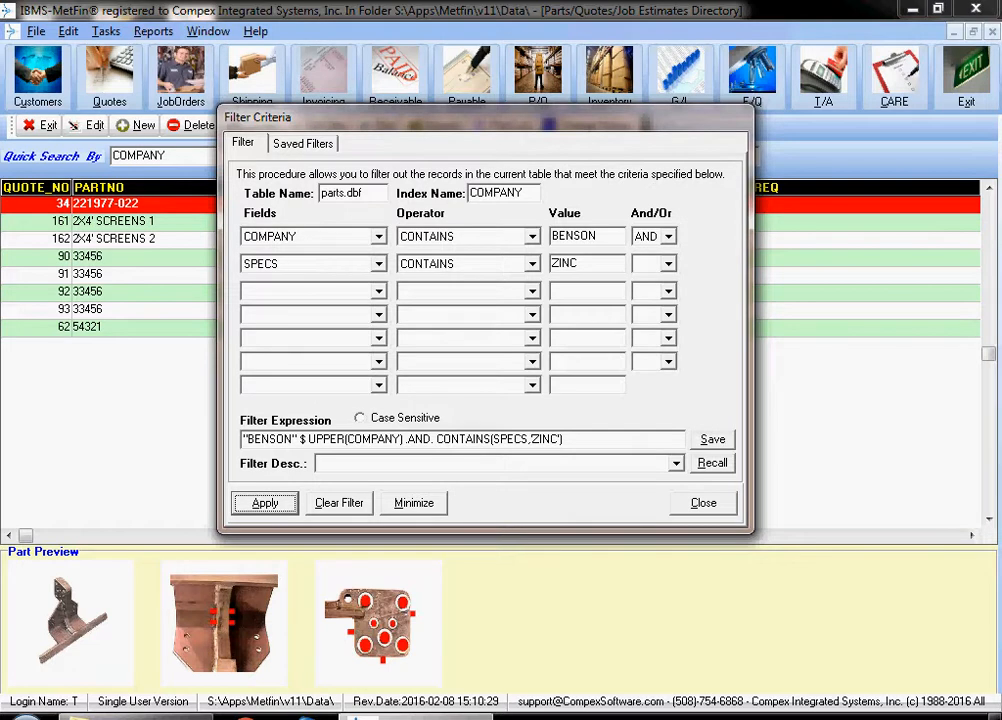
- Save the filter with the description BENSON ZINC PARTS and close the filter criteria
click(380, 463)
text(BENSON ZINC PARTS)
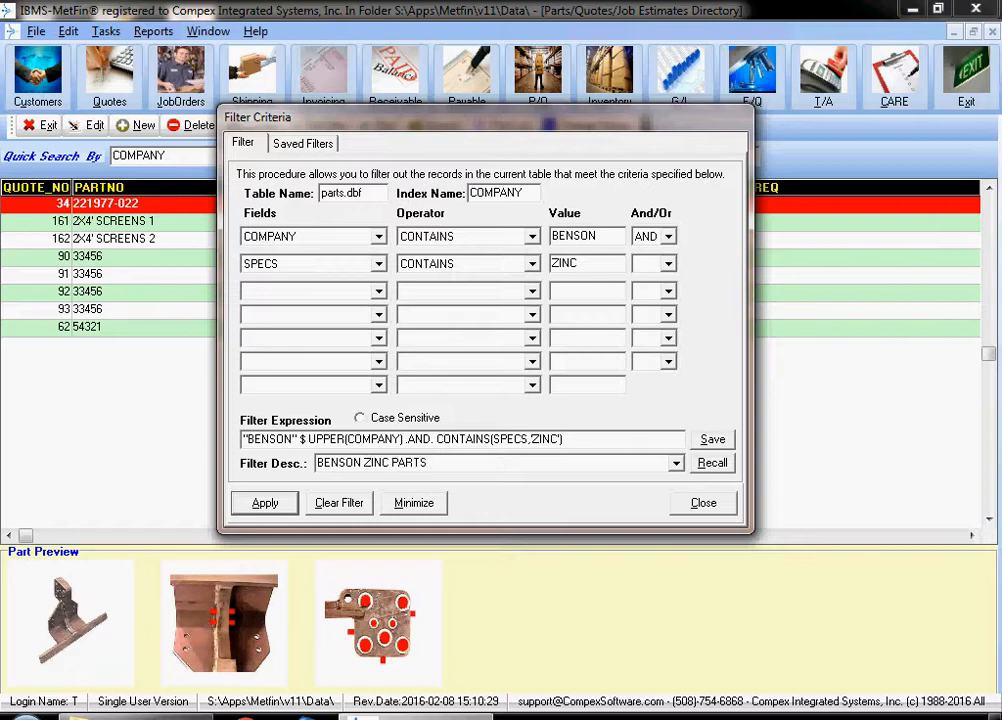
click(712, 440)
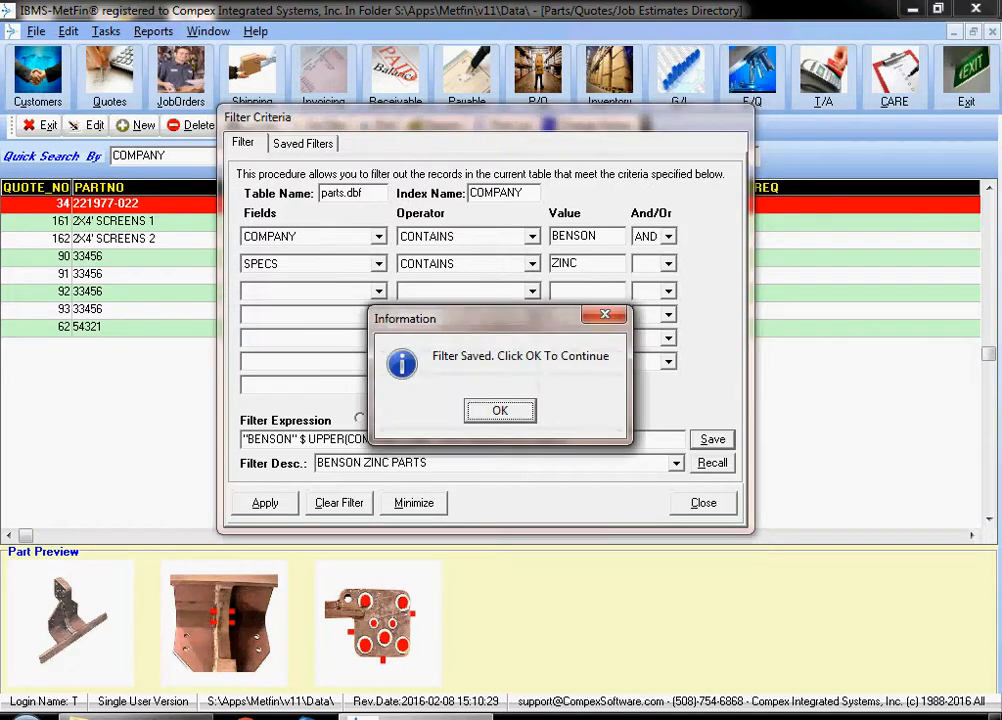
click(500, 411)
click(703, 503)
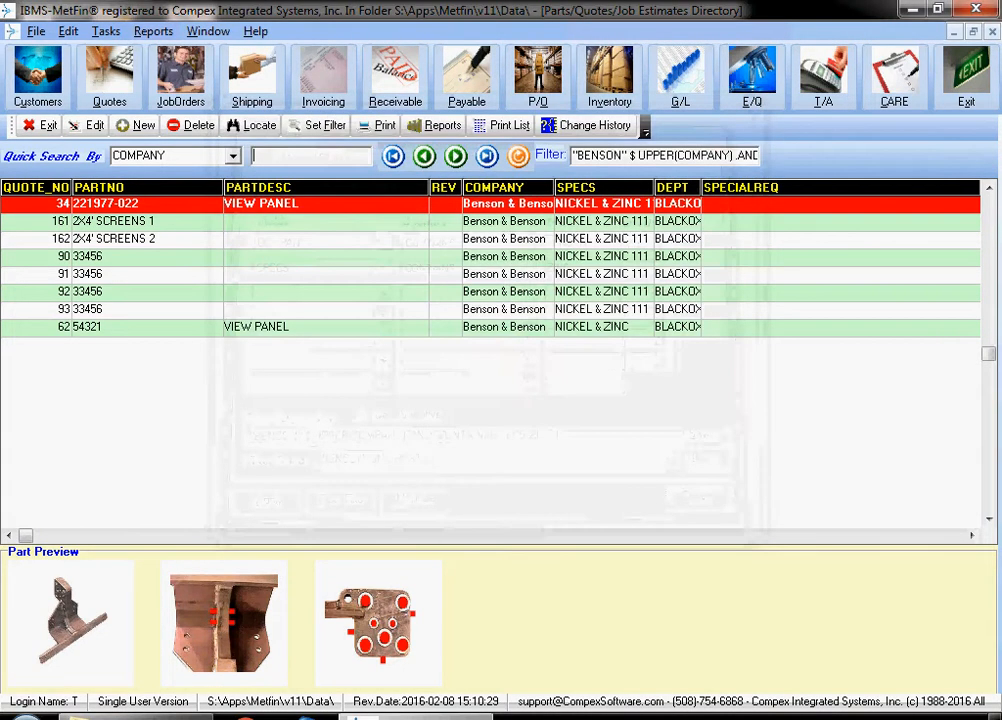
- Clear the current filter and recall the saved BENSON ZINC PARTS filter for the parts list
click(318, 125)
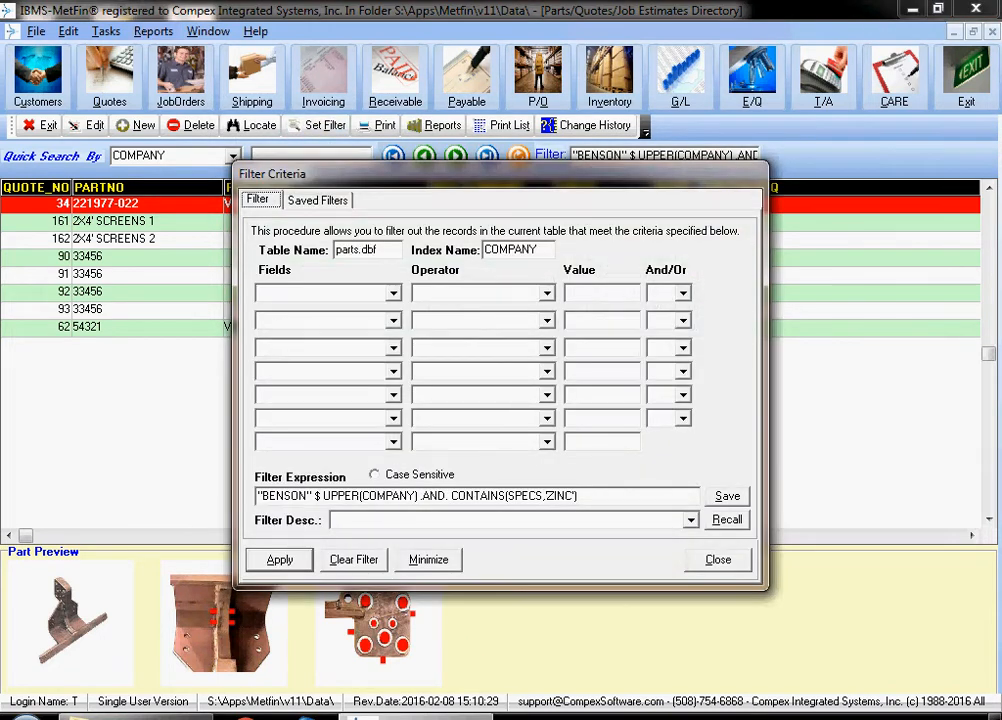
click(354, 559)
click(690, 520)
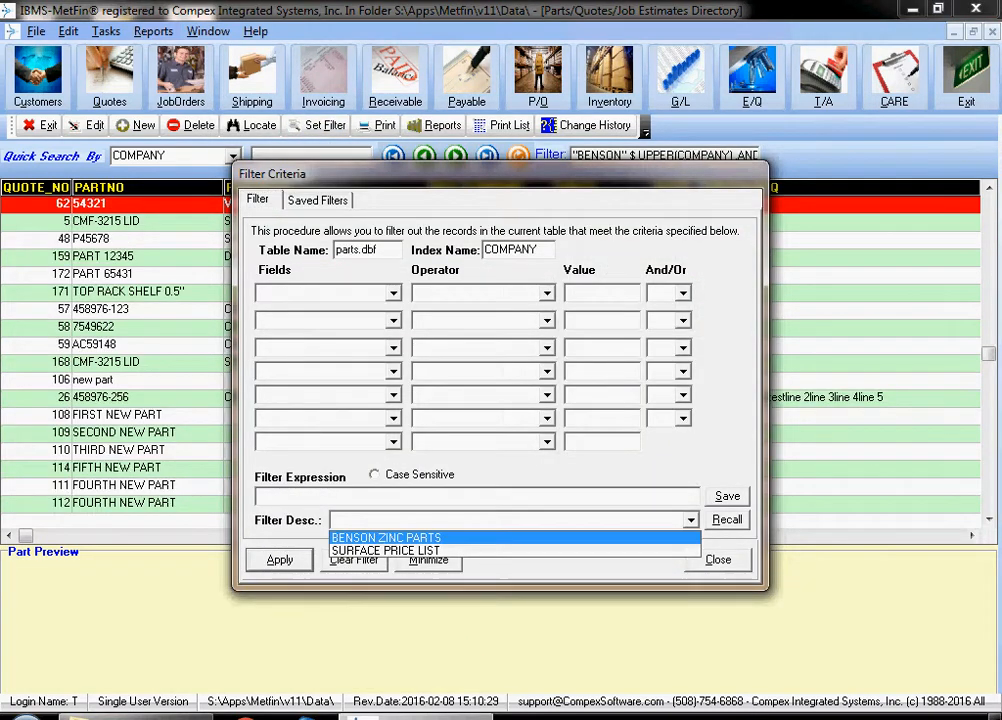
click(386, 538)
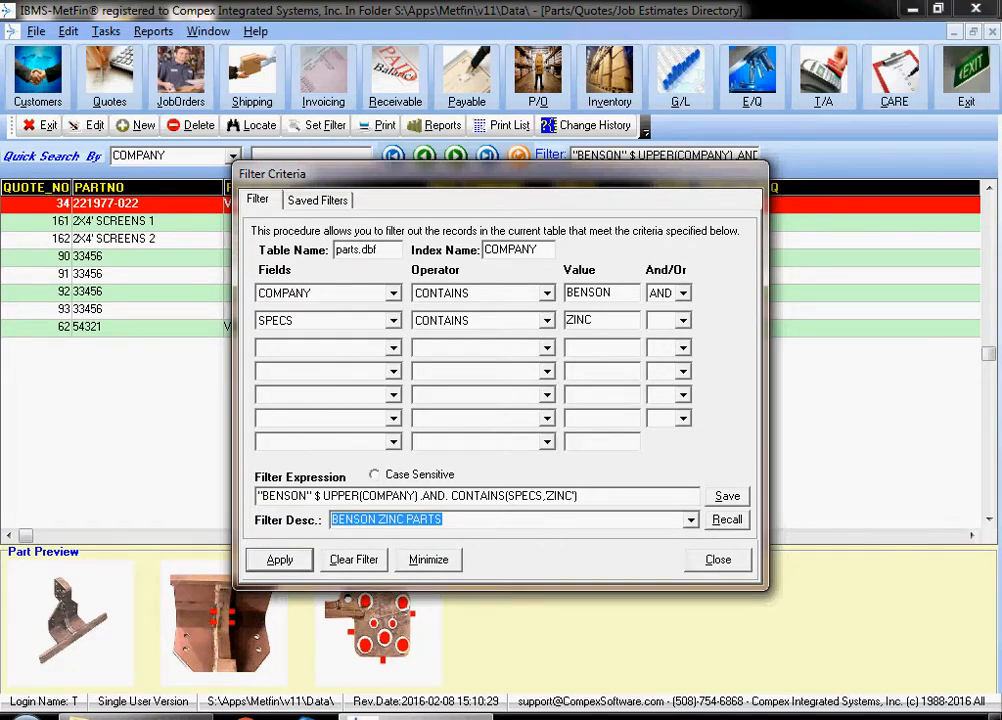
click(718, 560)
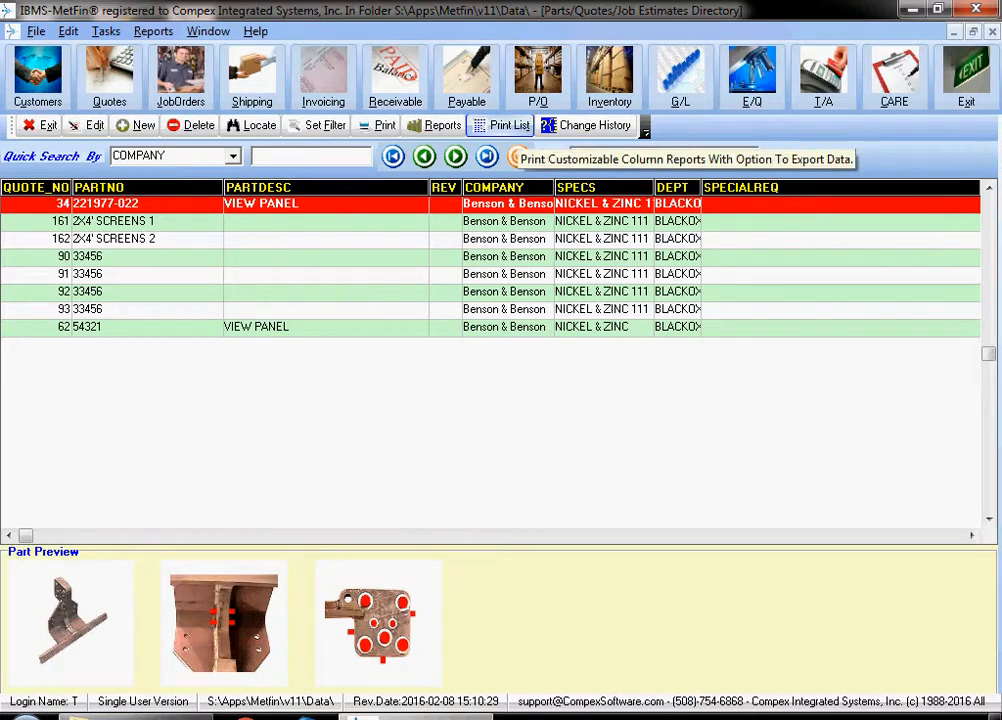
- Set up a printable list of the filtered parts, excluding the PARTDESC, SPECS and SPECIALREQ columns
click(502, 125)
click(270, 414)
click(262, 414)
click(519, 389)
click(530, 414)
click(658, 389)
click(645, 414)
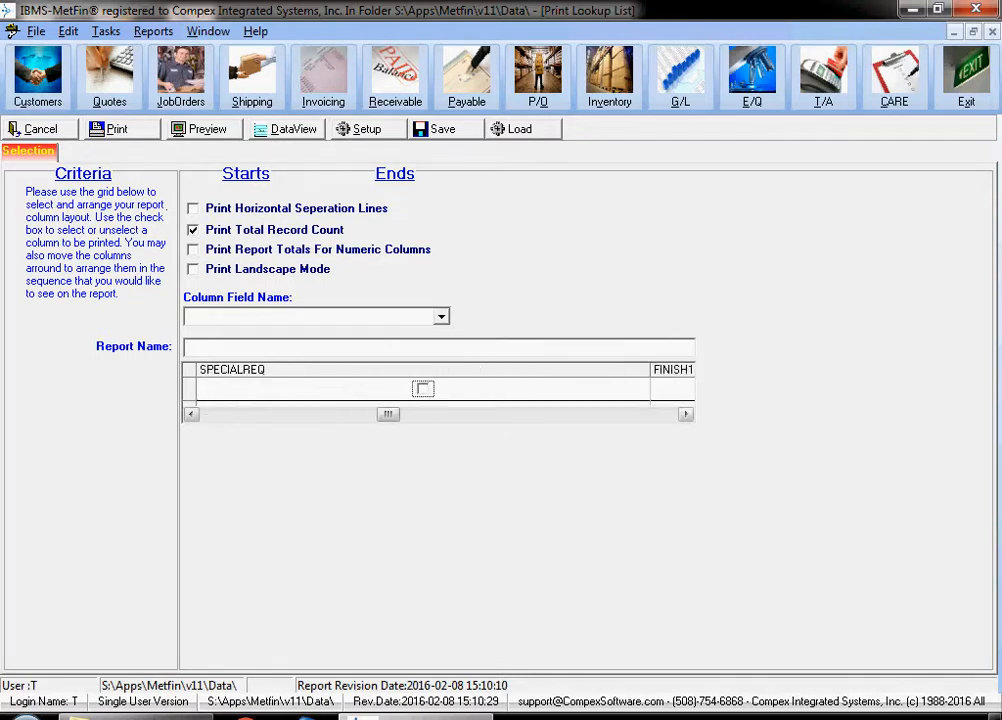
click(262, 414)
click(573, 389)
- Exclude the FINISH4, PROC_BASE, PROC_1, EST_NO and SCHEMATIC columns from the report layout
click(590, 414)
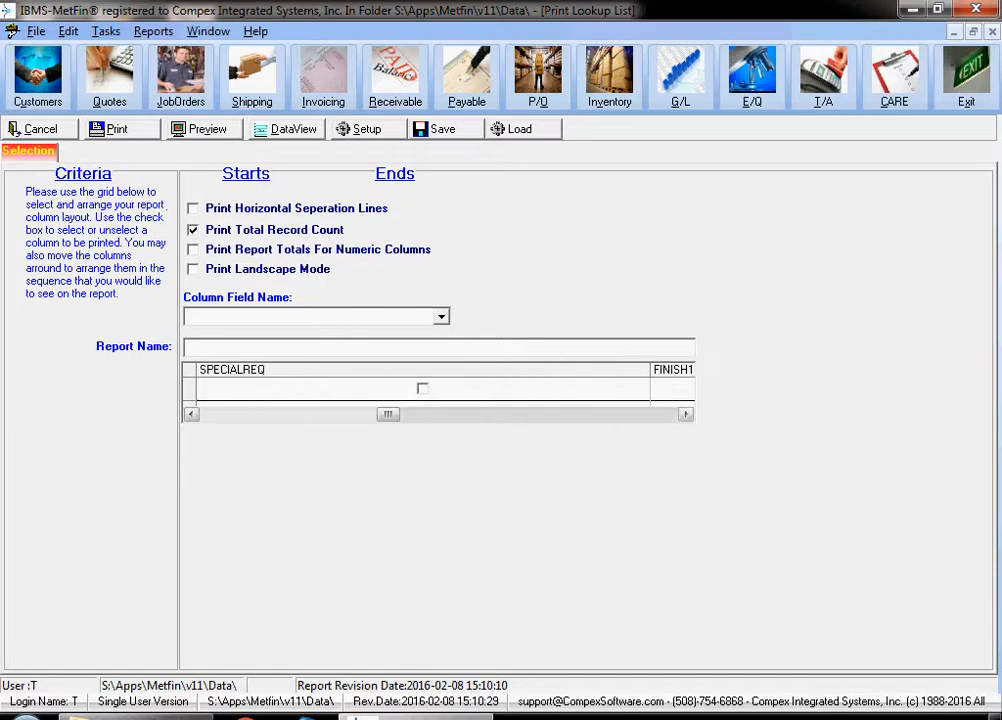
click(590, 414)
click(590, 414)
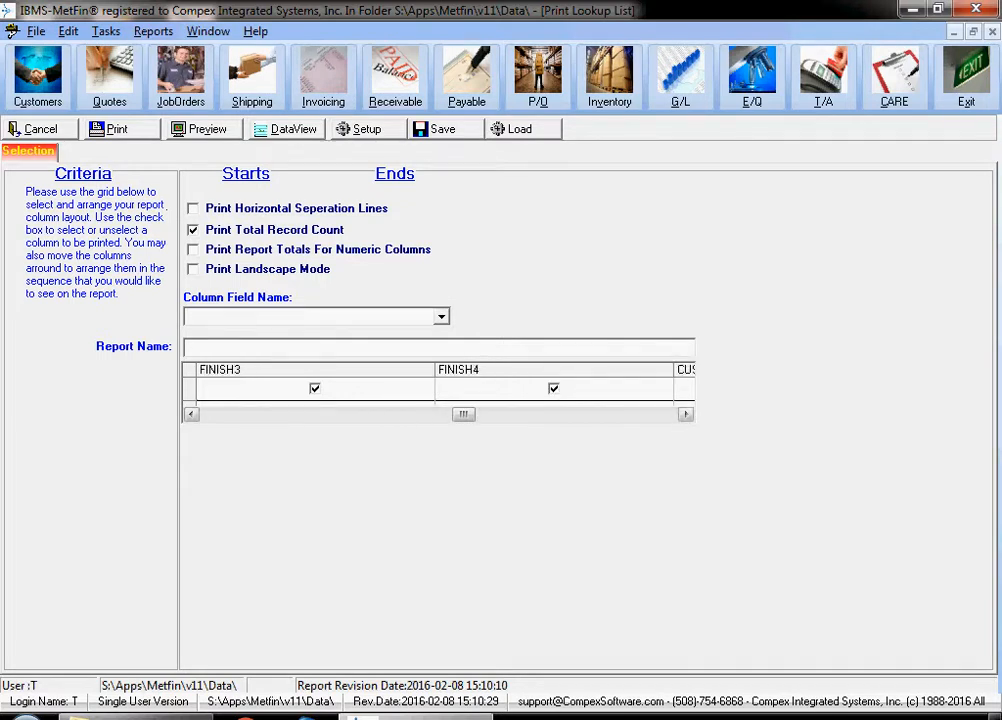
click(554, 389)
click(580, 414)
click(595, 389)
click(444, 389)
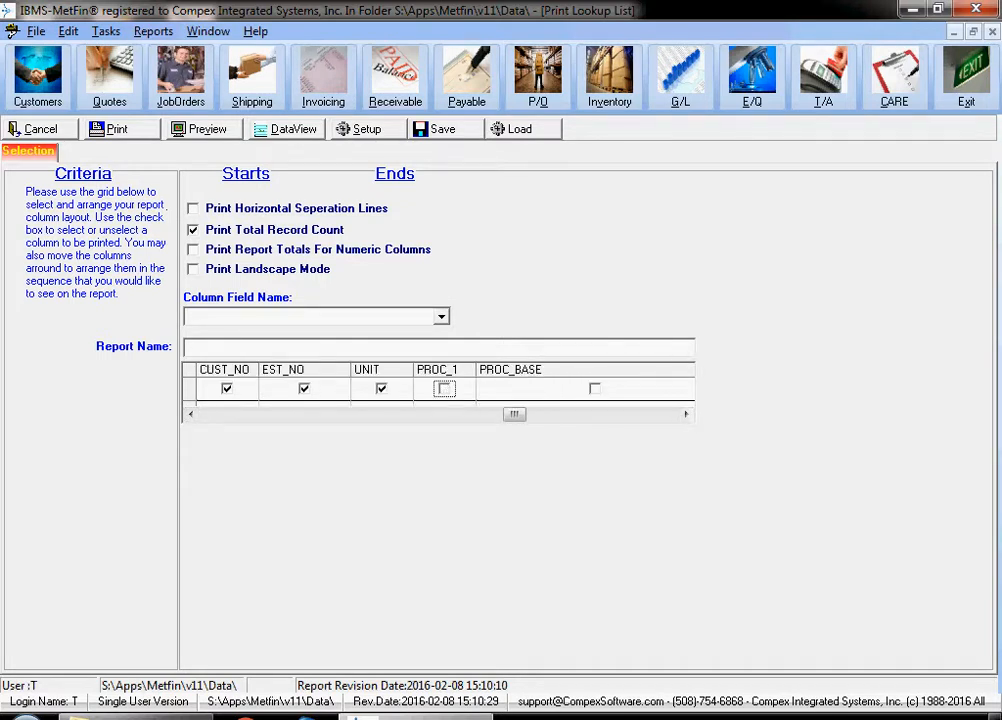
click(304, 389)
click(590, 414)
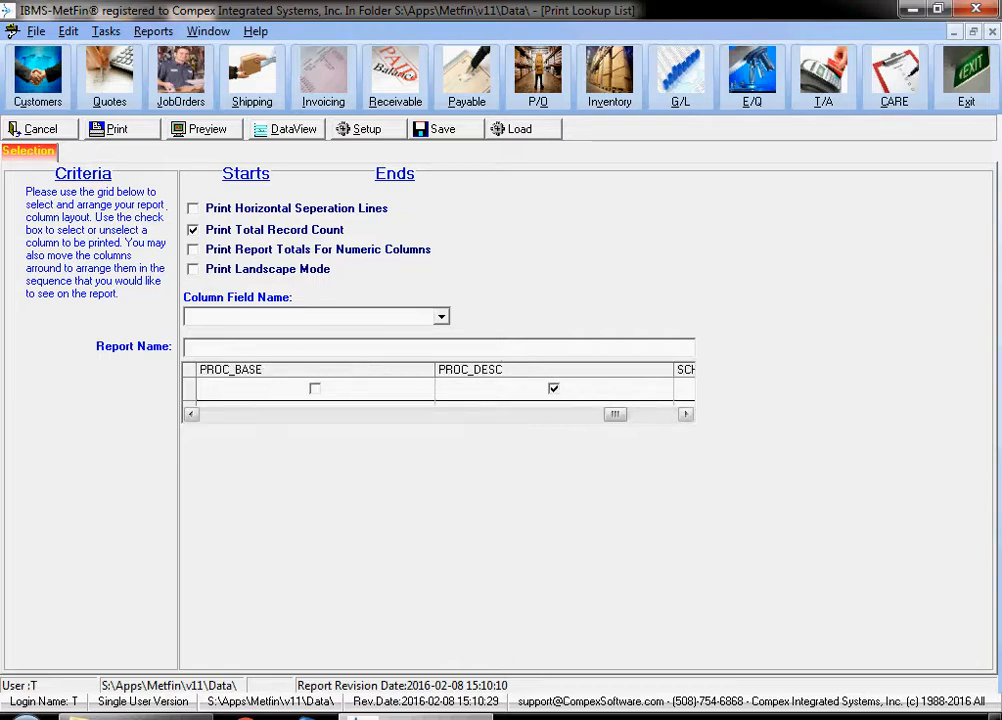
click(650, 414)
click(491, 389)
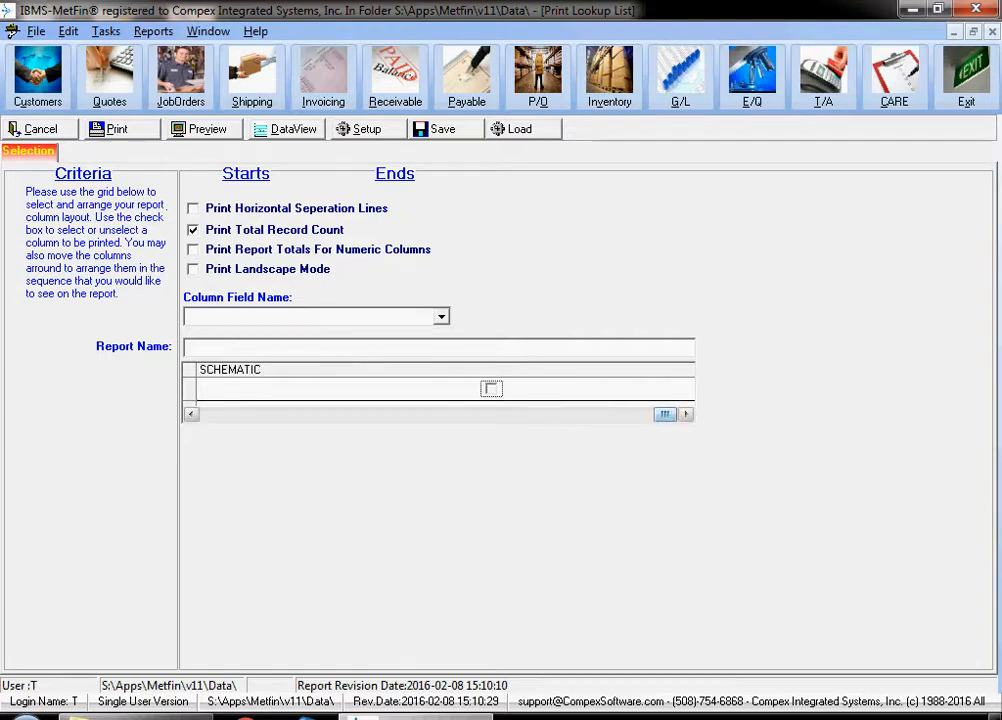
- Preview the parts listing report with the chosen columns and return to the report setup
click(204, 129)
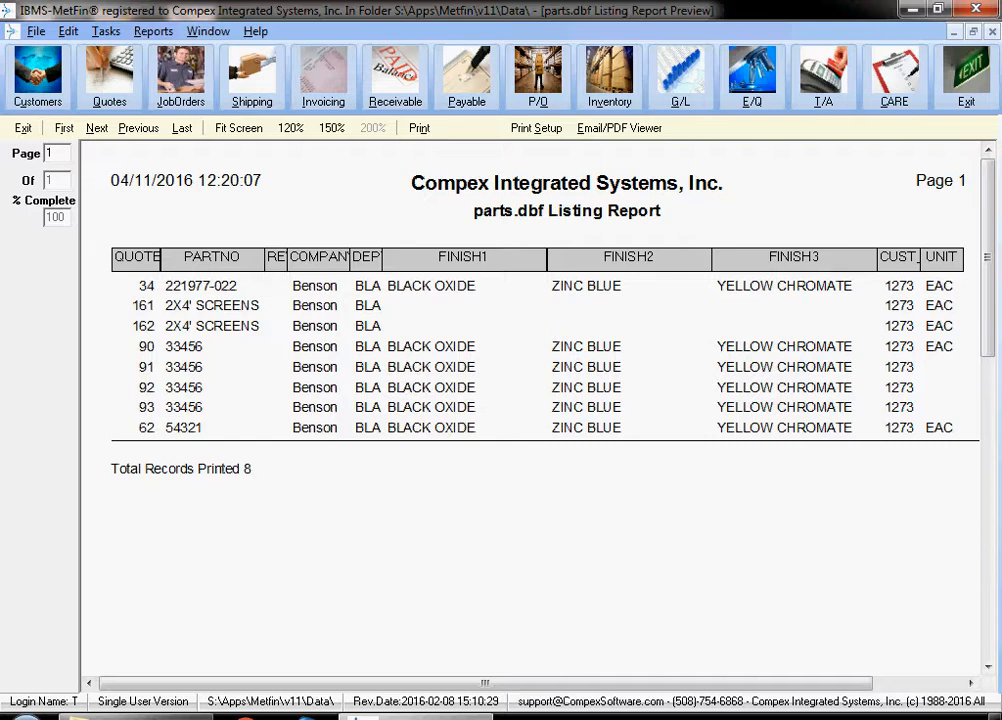
click(23, 128)
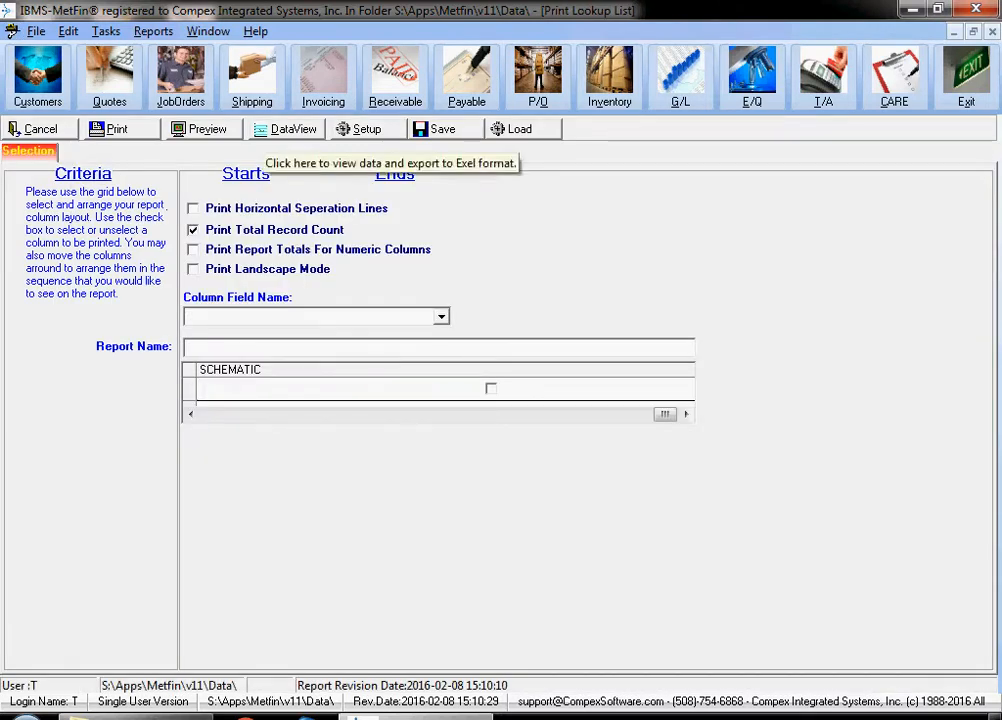
- Export the report's data view to Excel as Ads.xls, replacing the existing file, and open the exported workbook
click(293, 128)
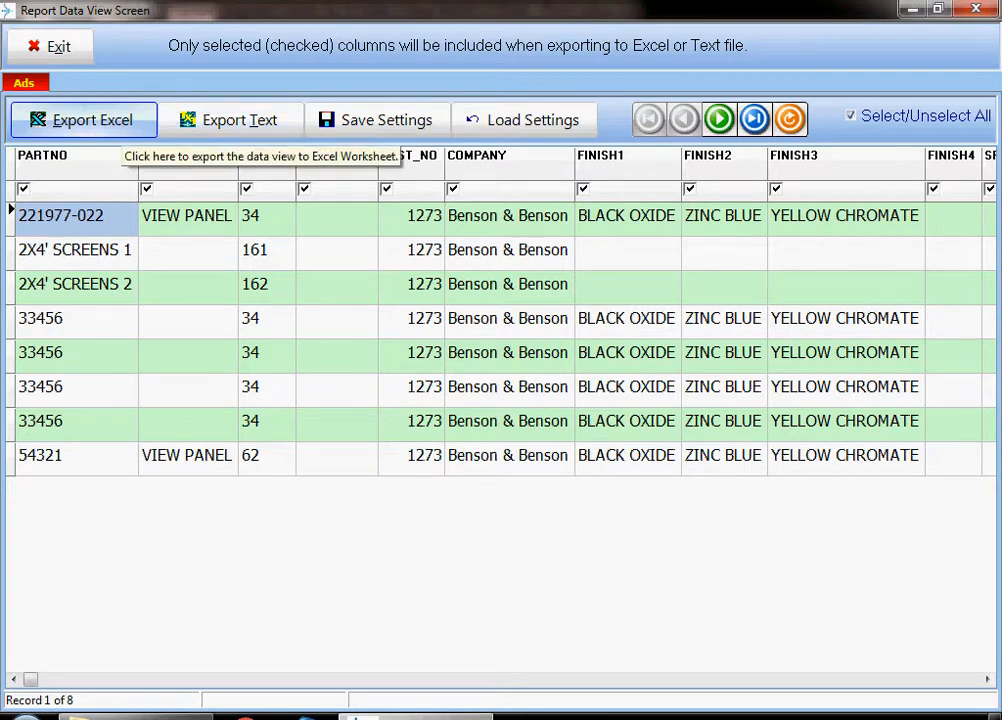
click(85, 120)
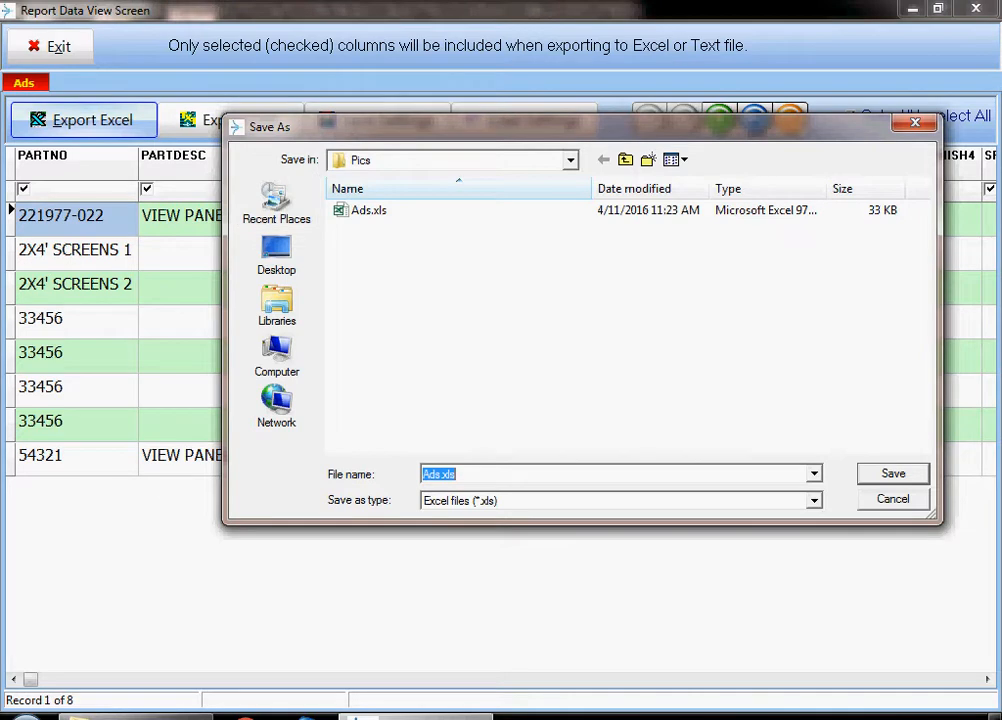
click(893, 474)
click(557, 371)
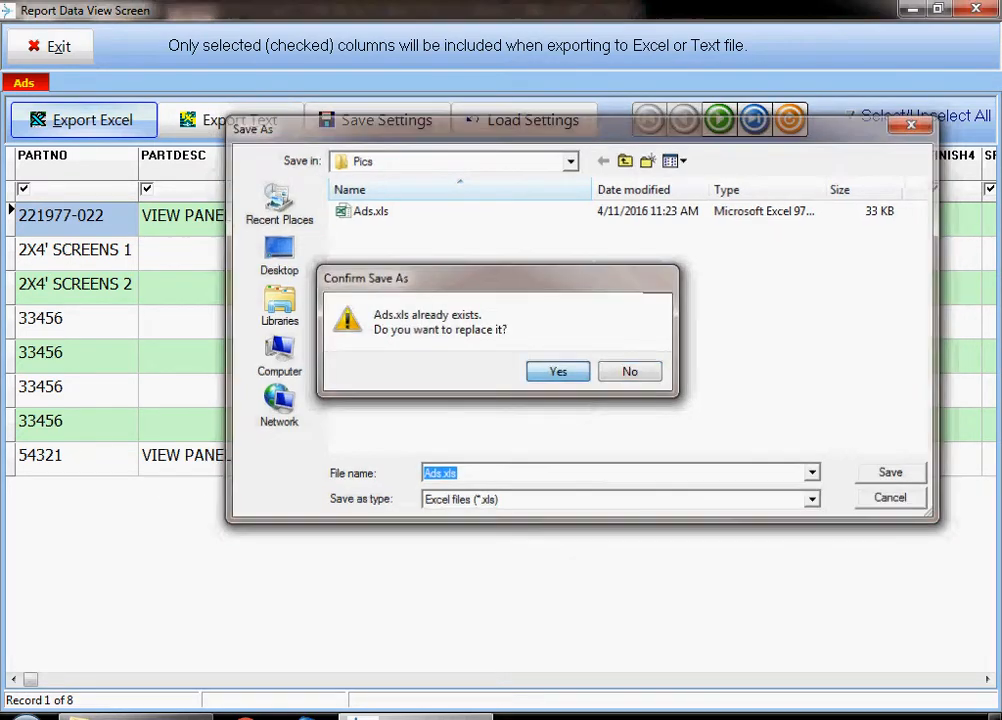
click(461, 410)
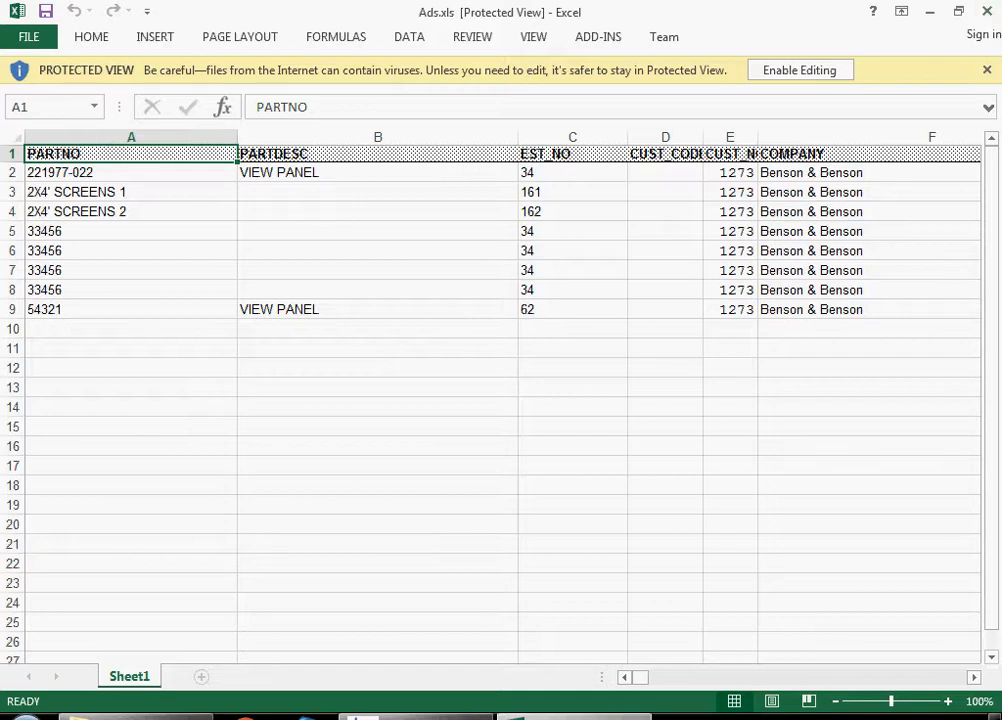
- Look through the columns of the exported workbook, close it, and return to the parts directory
scroll(500, 400, right, 8)
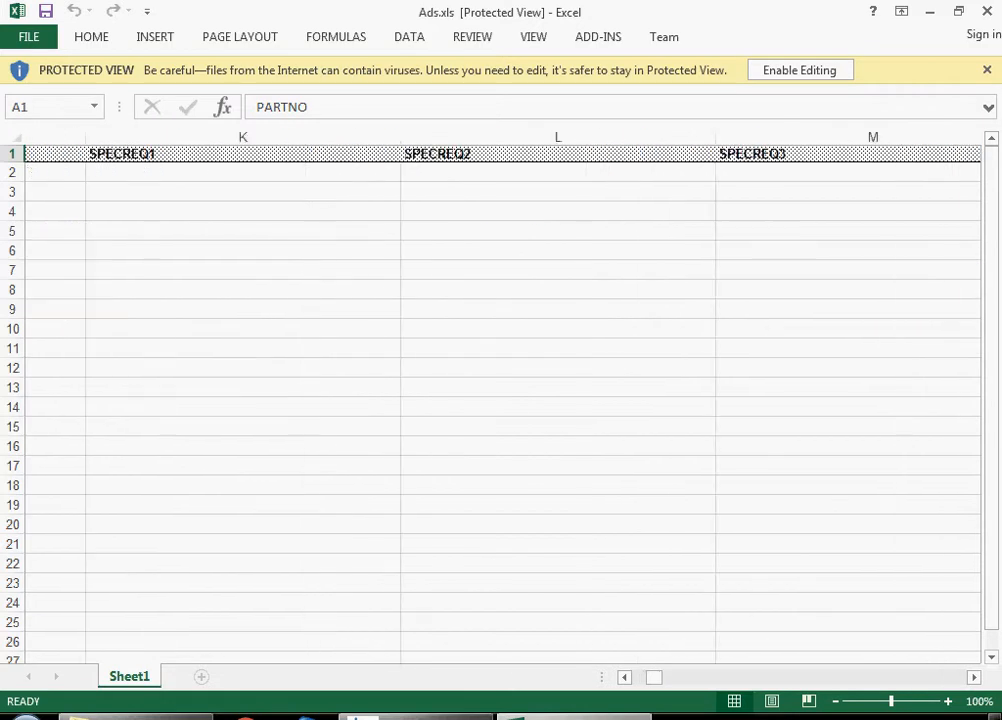
scroll(500, 400, right, 5)
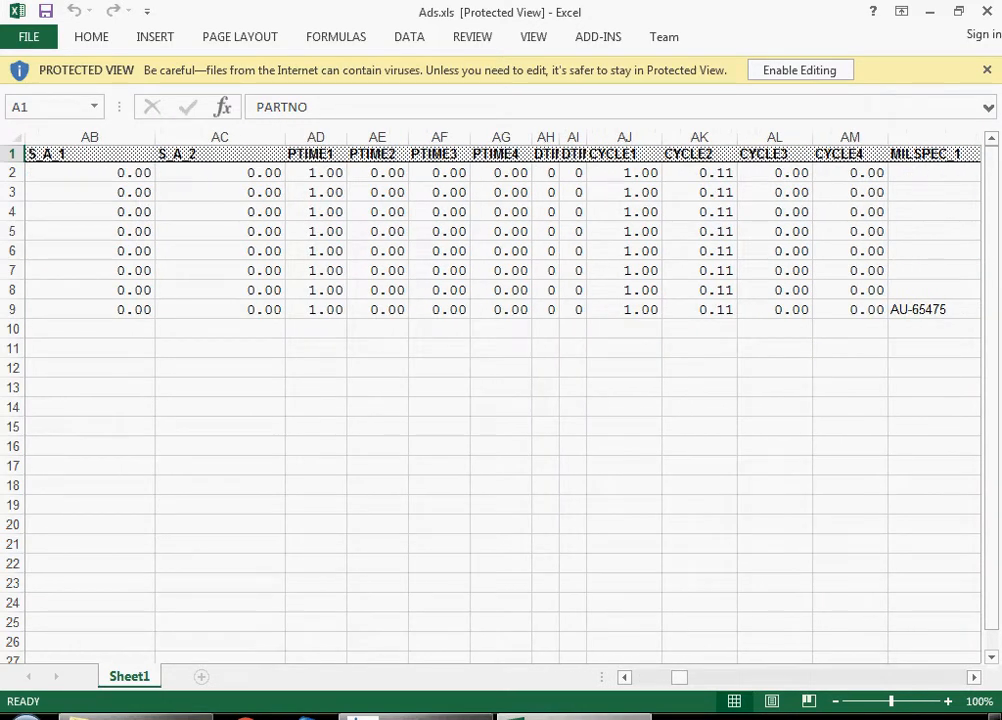
scroll(500, 400, right, 10)
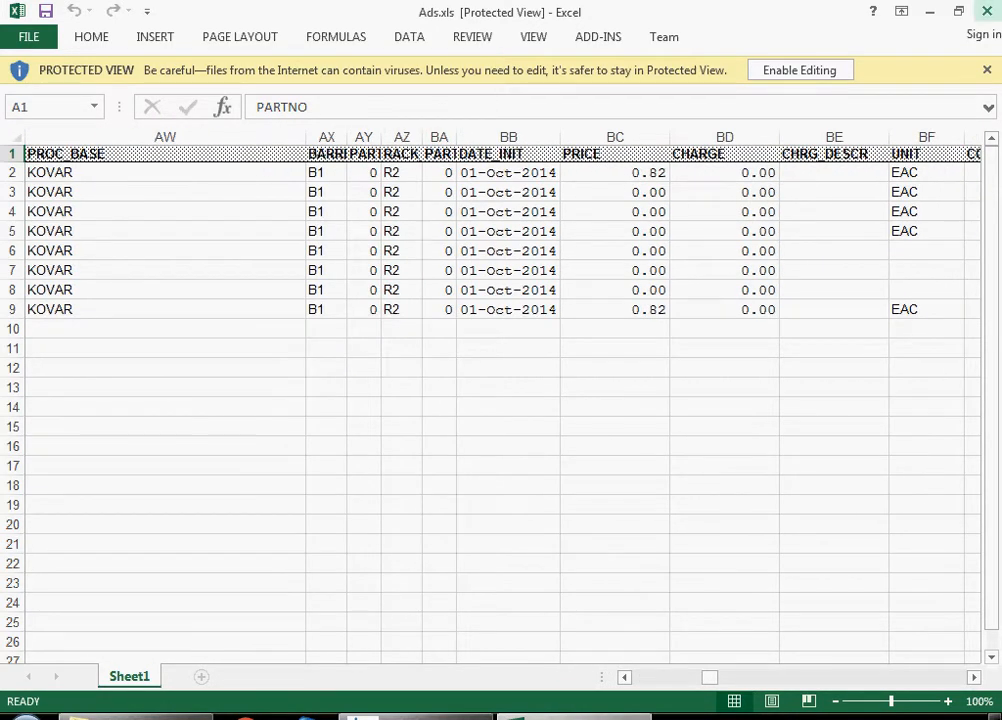
click(987, 11)
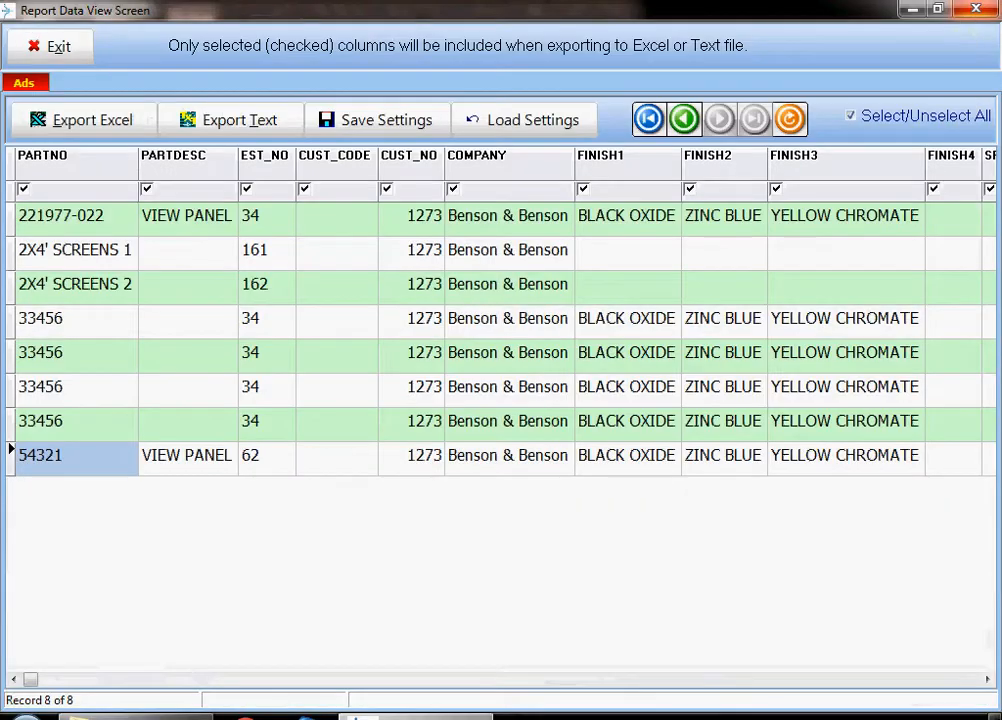
click(50, 47)
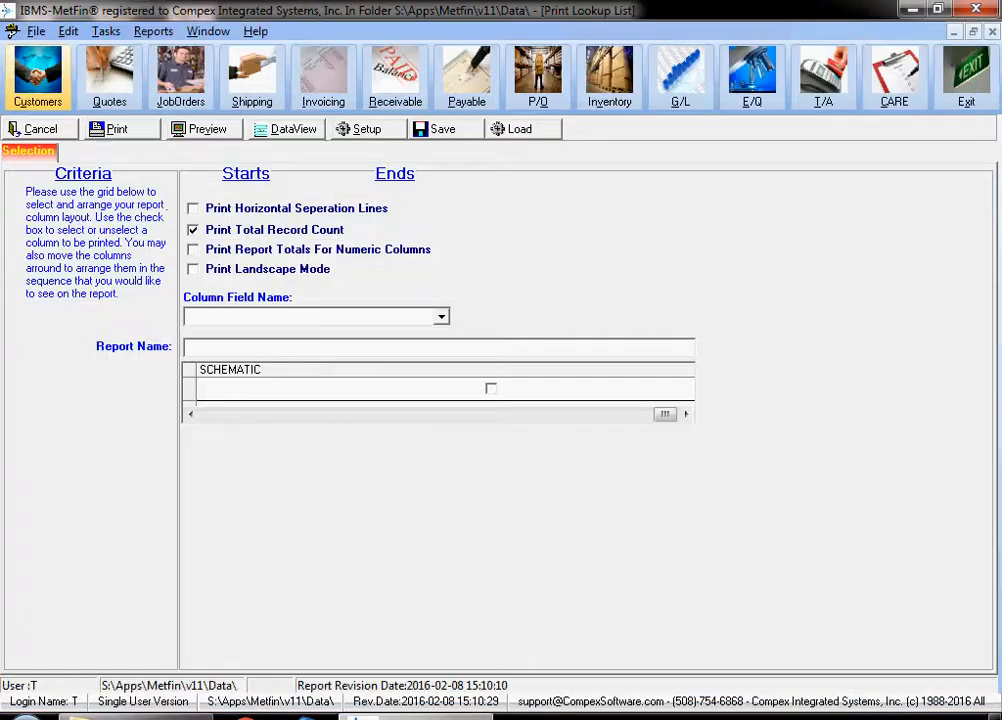
click(38, 129)
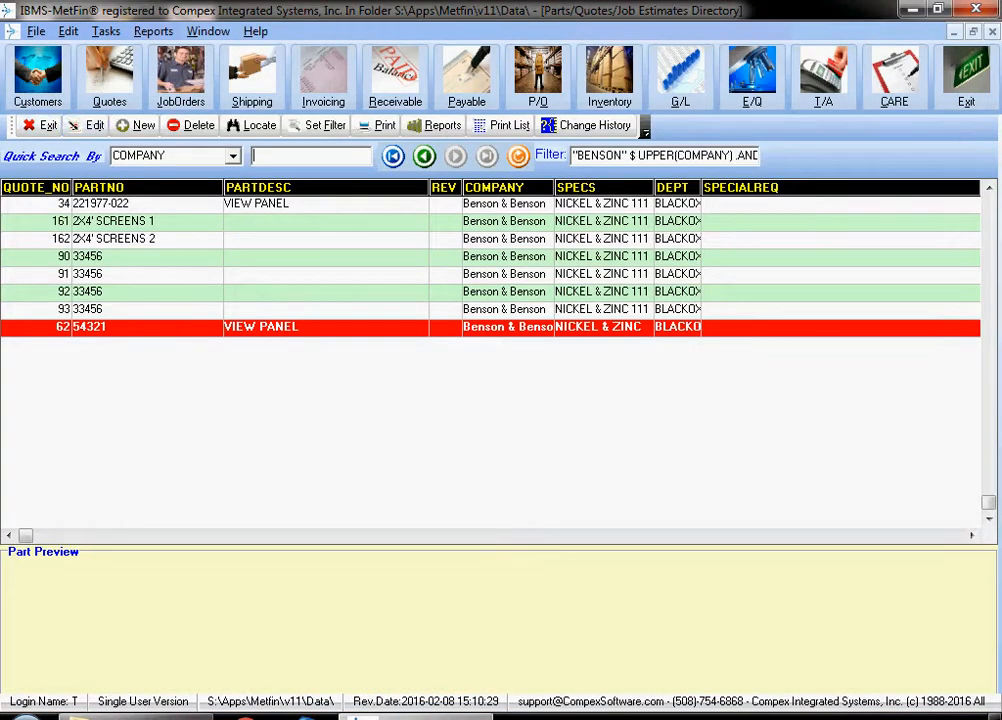
- Clear the active filter from the parts directory and close the filter criteria
click(319, 126)
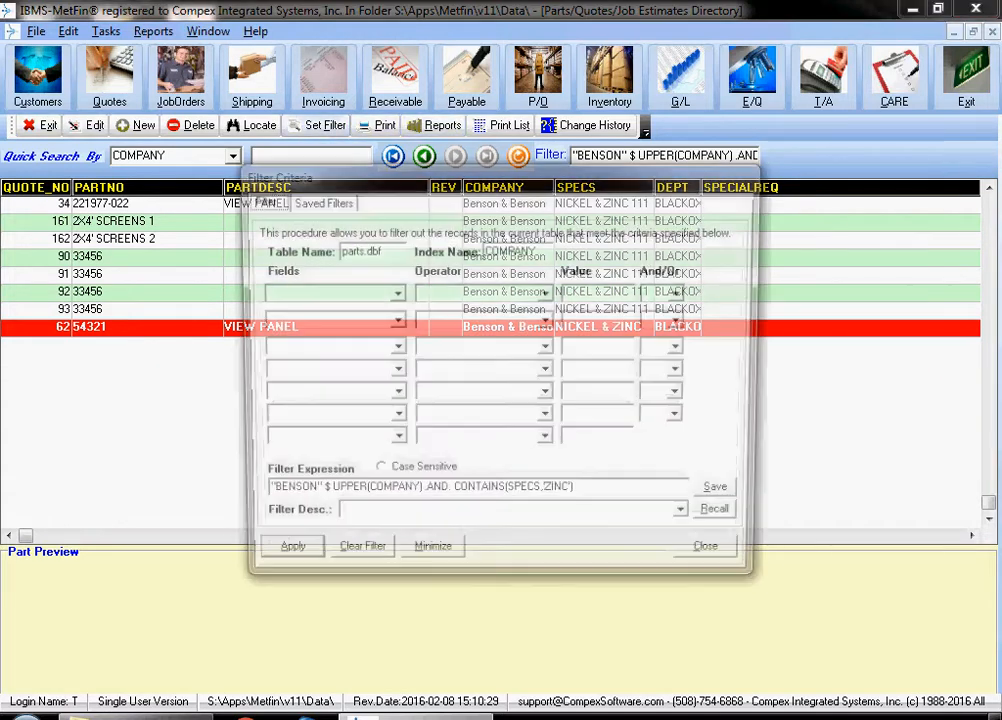
click(354, 559)
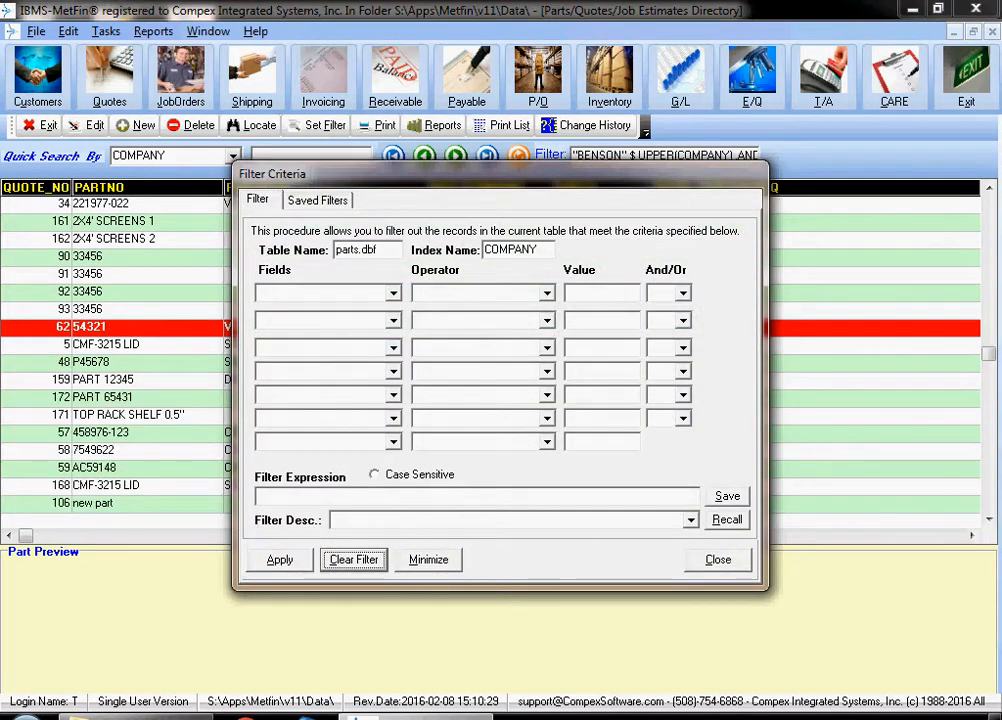
click(718, 560)
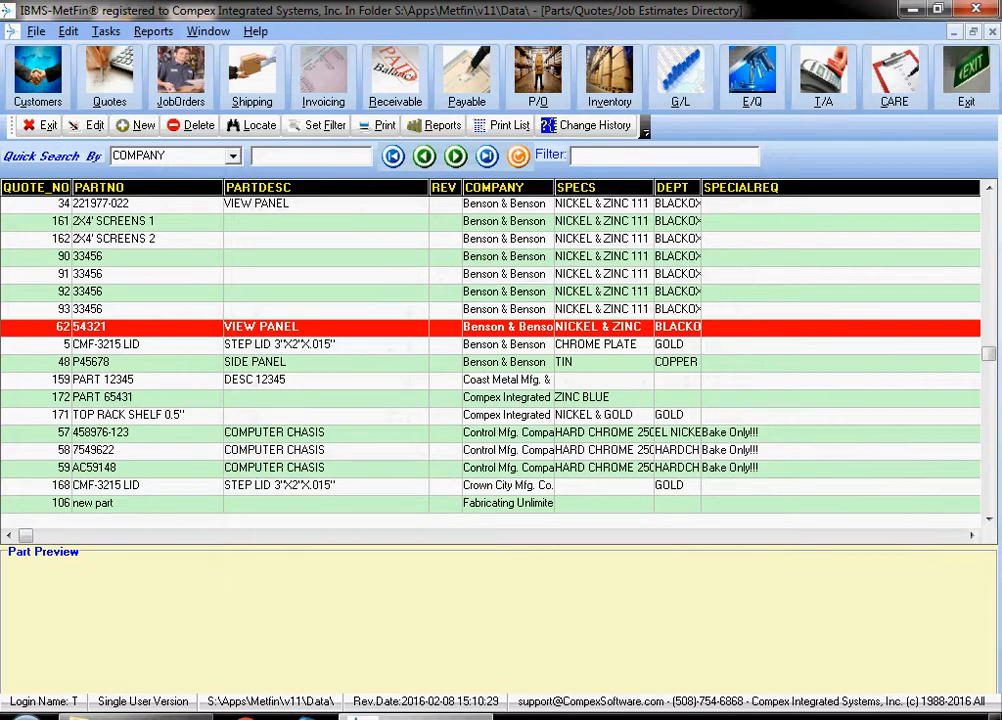
- Open the change history of the Benson & Benson part CMF-3215 LID and go through its historical records
click(400, 344)
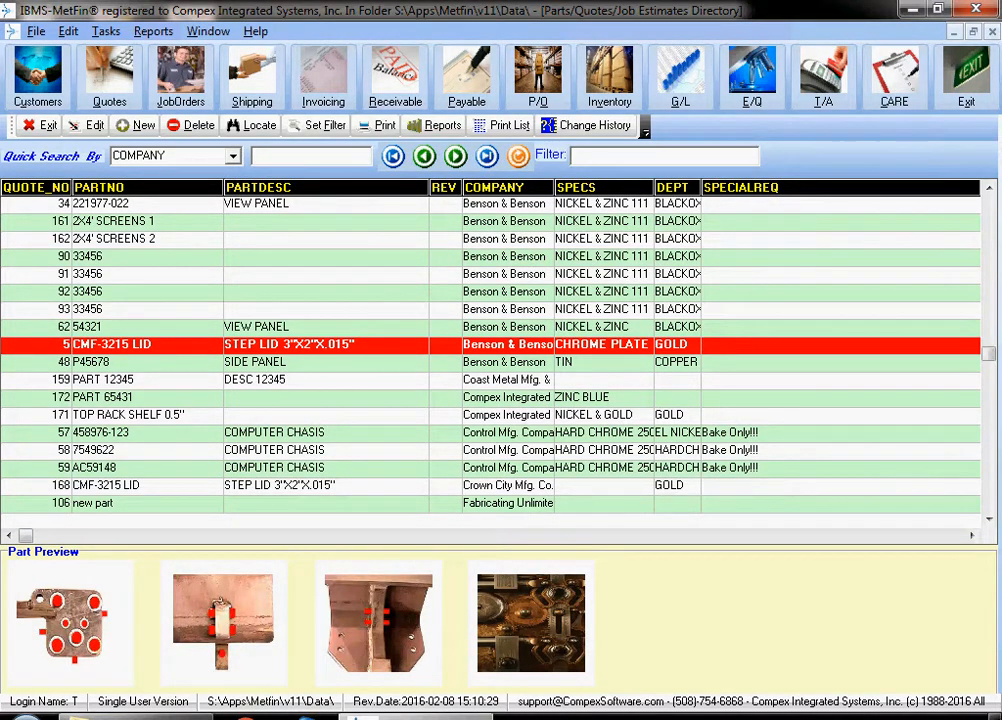
click(548, 125)
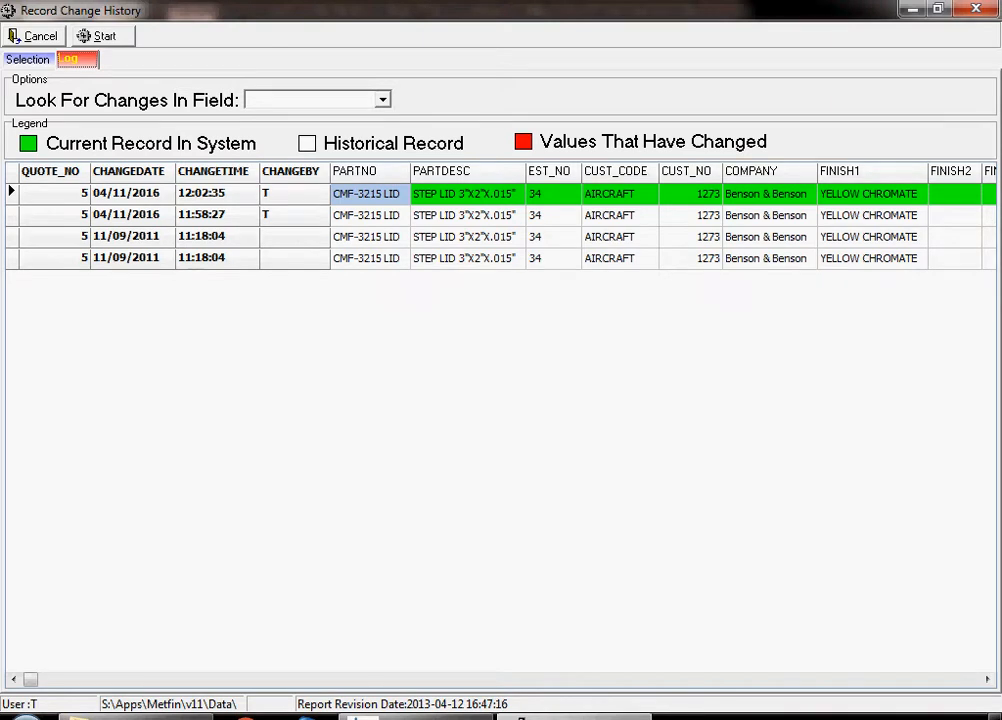
click(467, 216)
click(467, 237)
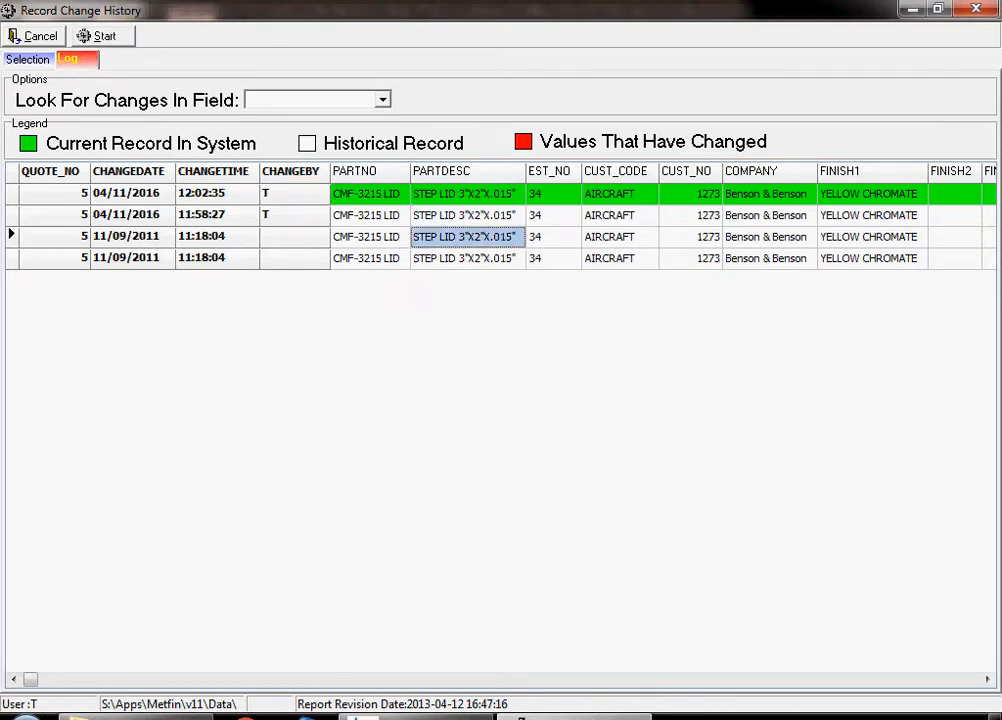
click(467, 258)
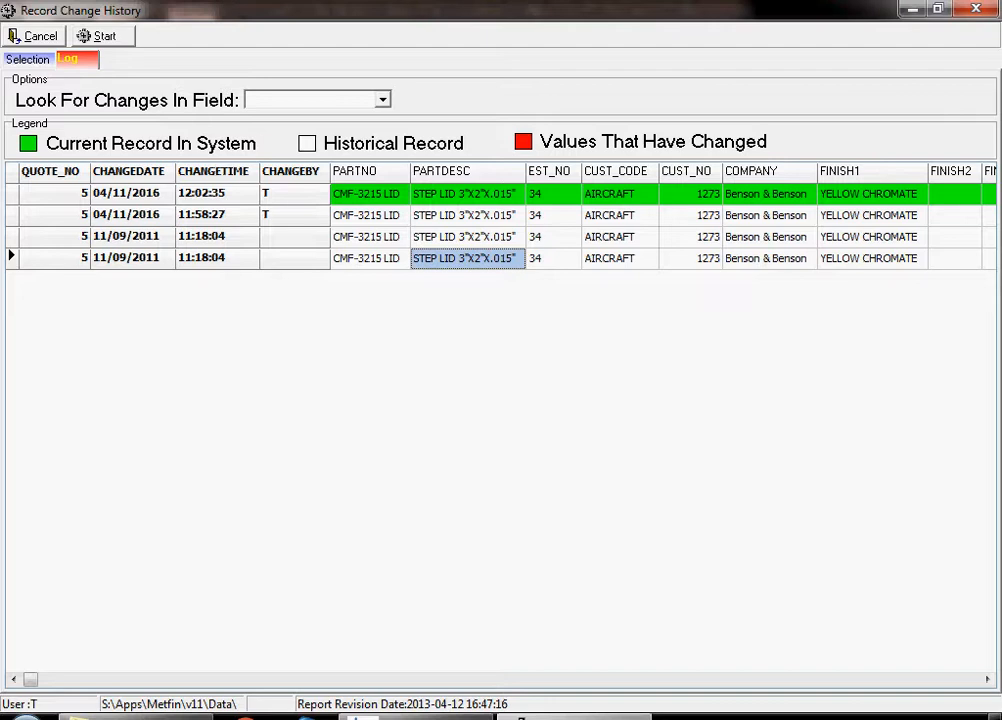
- Look across the change log's columns for changed values such as process, base material and prices, and return to the parts directory
click(500, 679)
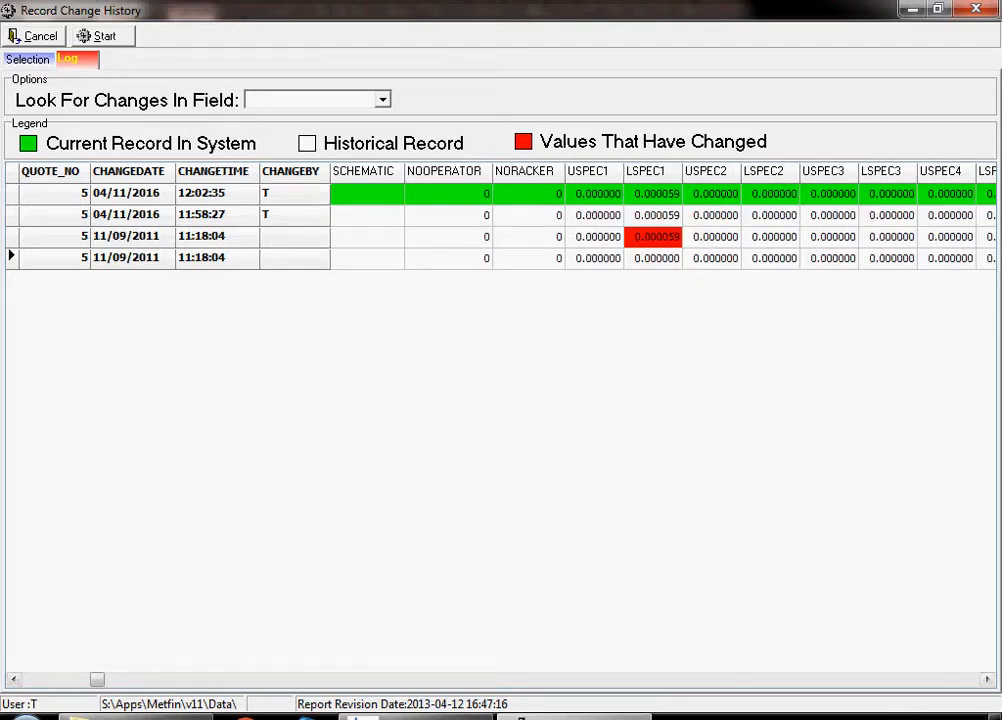
click(500, 679)
click(500, 679)
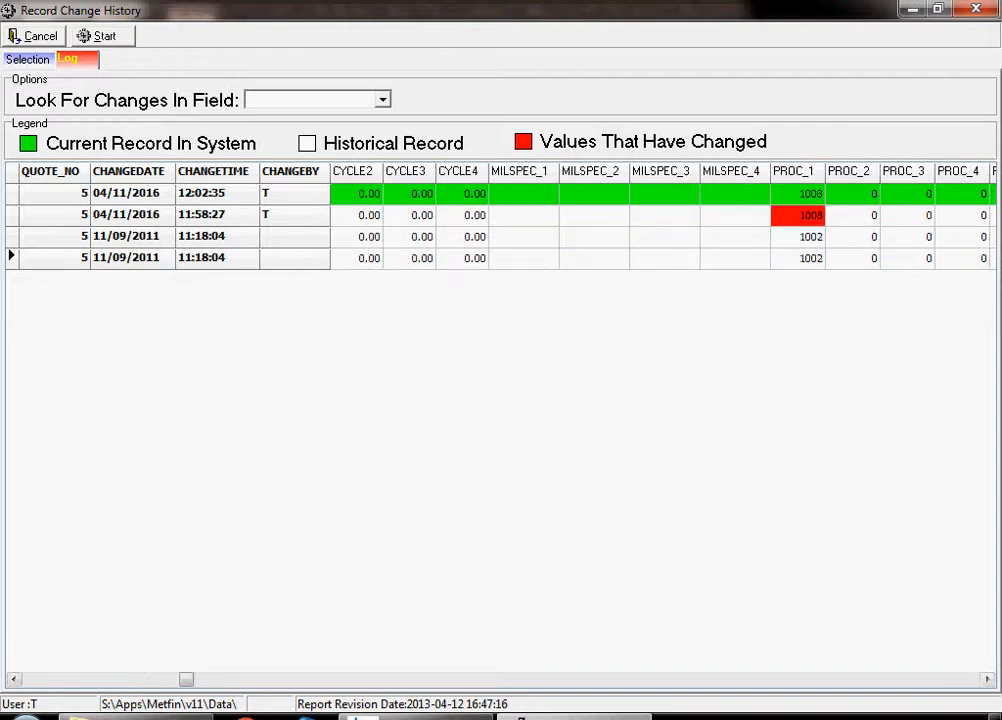
click(500, 679)
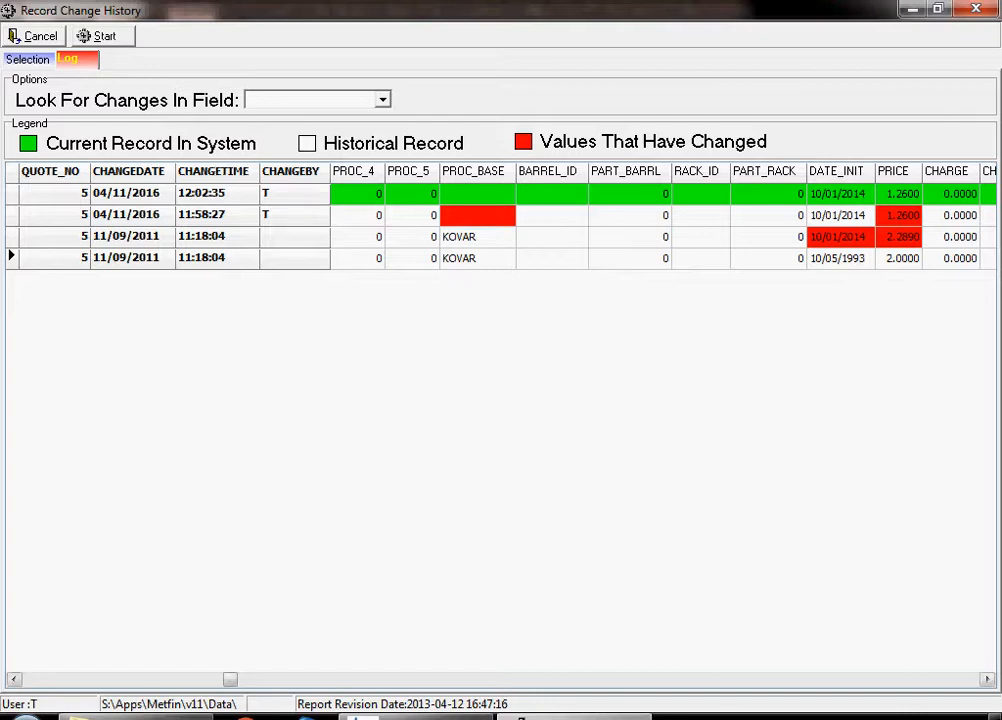
click(650, 679)
click(650, 679)
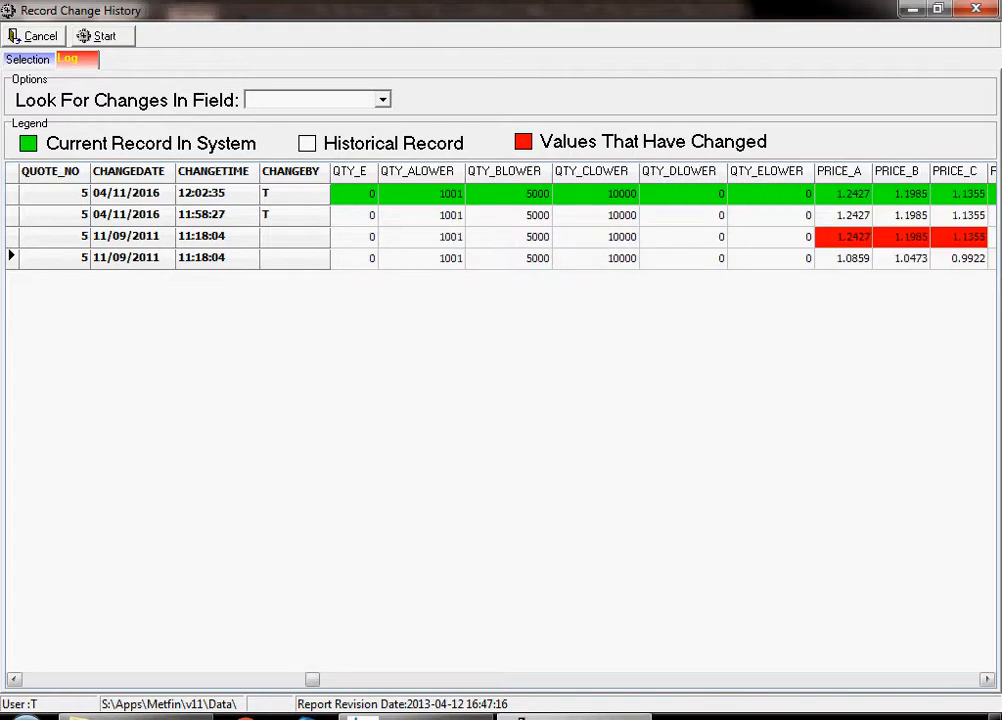
click(650, 679)
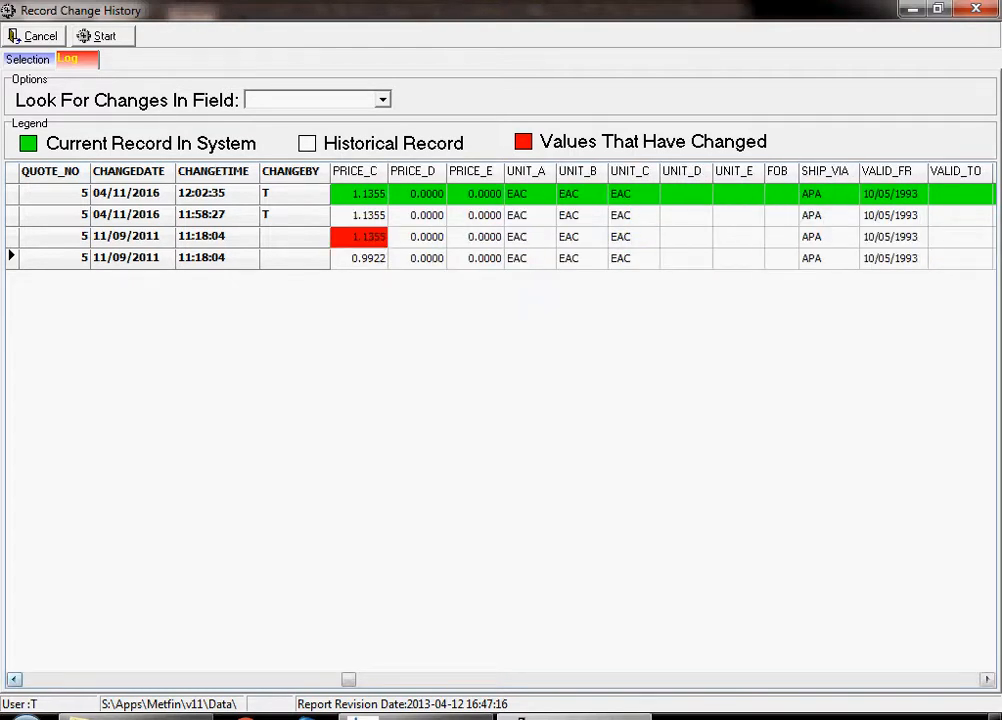
click(14, 679)
click(14, 679)
click(14, 679)
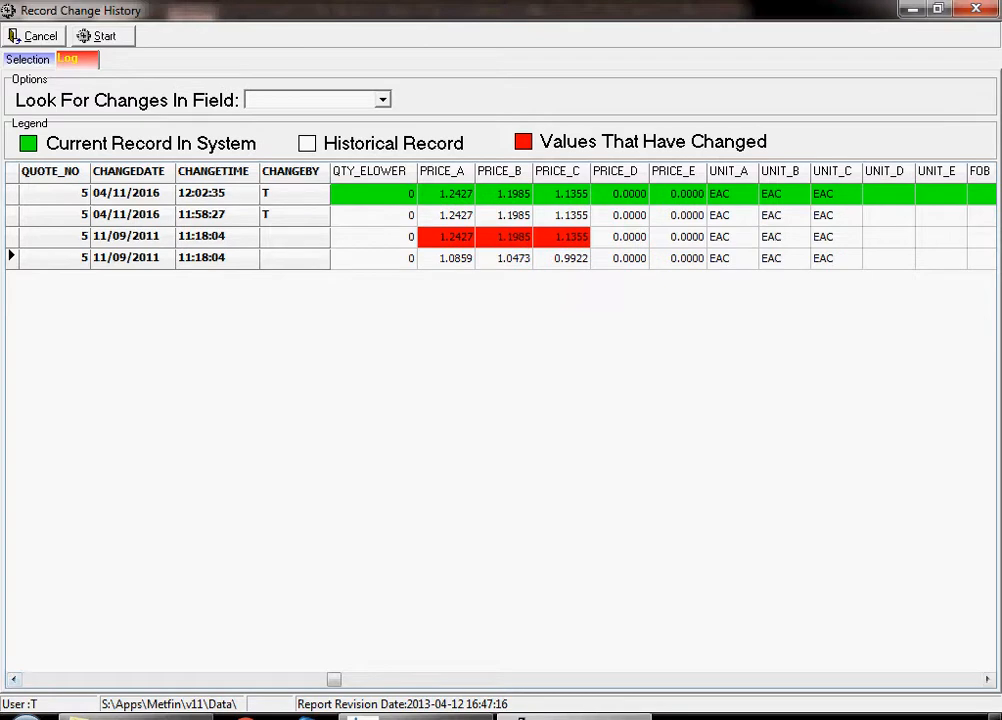
click(36, 36)
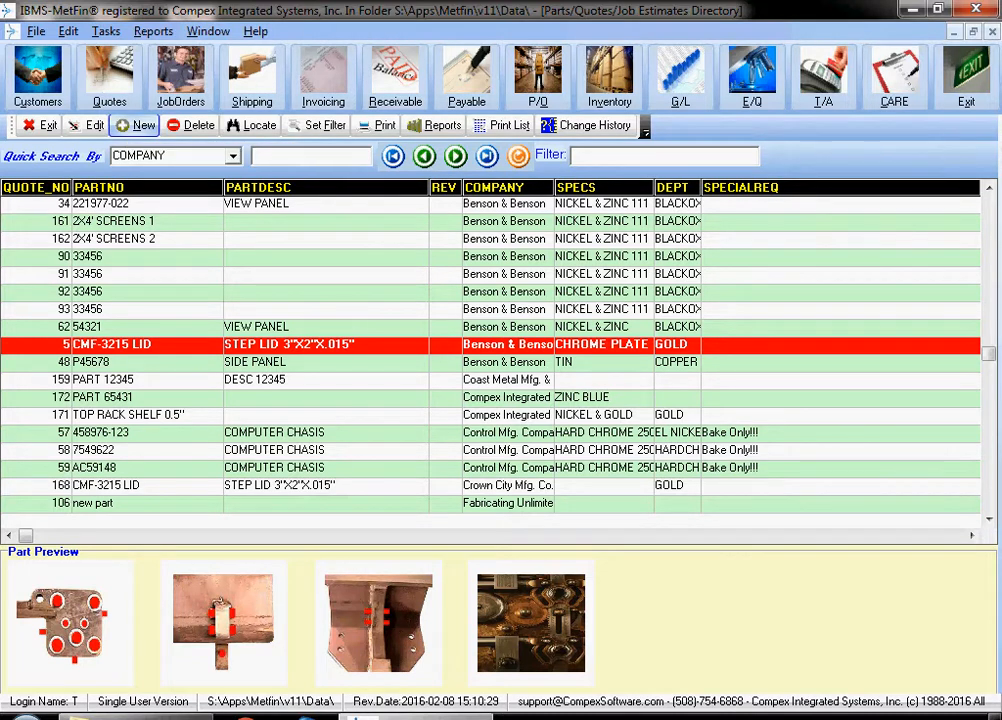
- Create a new quote by copying the information from part CMF-3215 LID, and set its revision to B
click(136, 126)
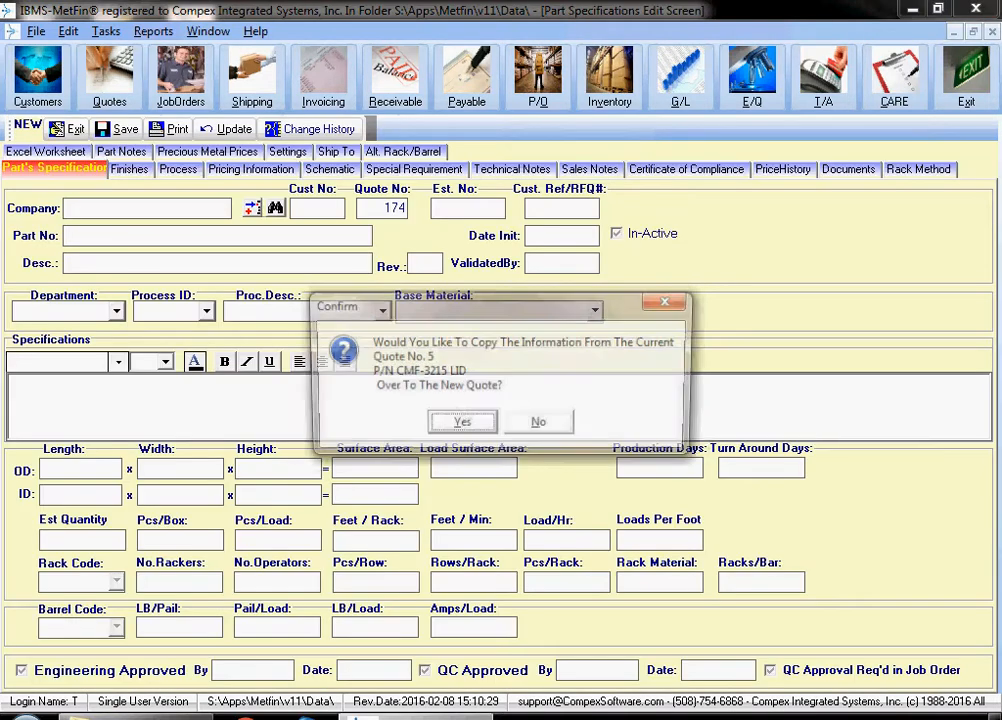
key(Return)
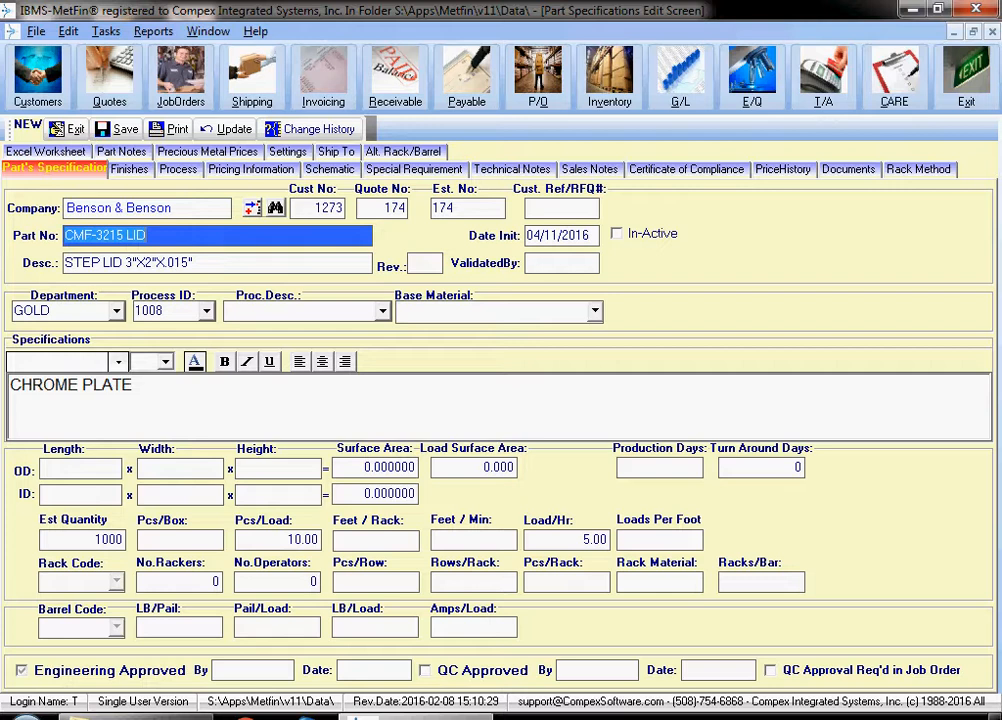
click(425, 264)
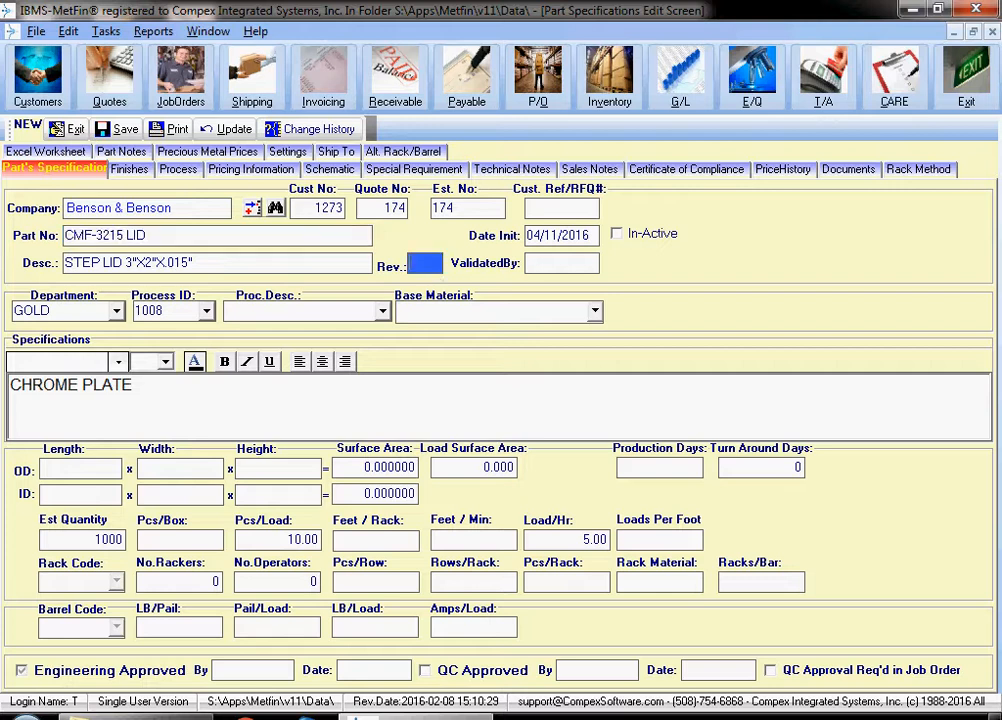
text(B)
- Colour the CHROME PLATE specification text red
click(133, 385)
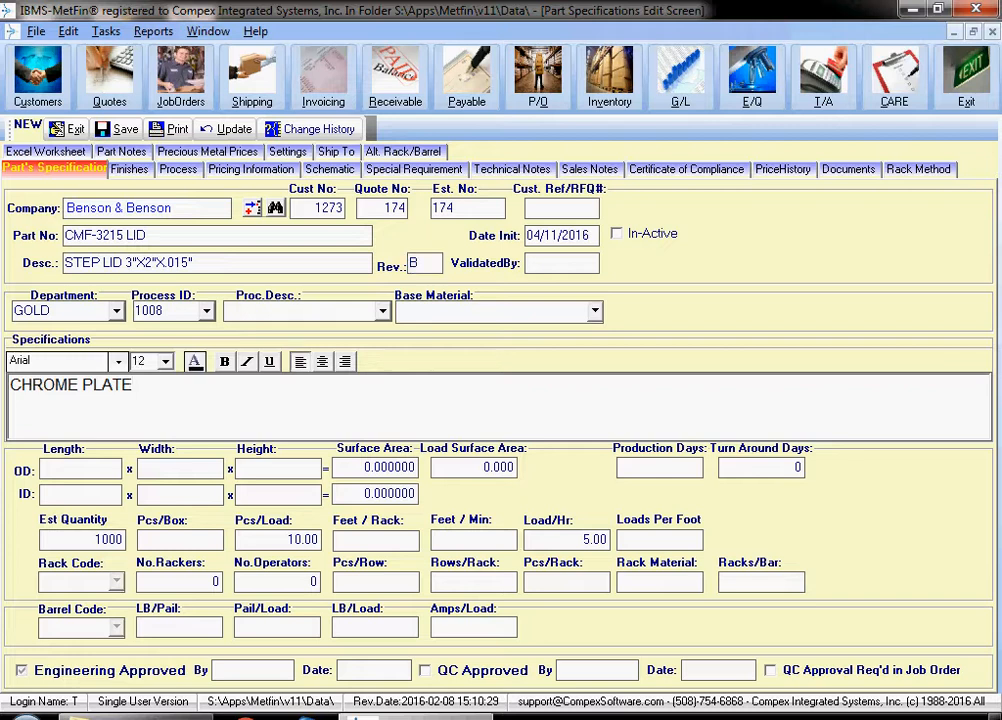
drag(133, 385, 10, 385)
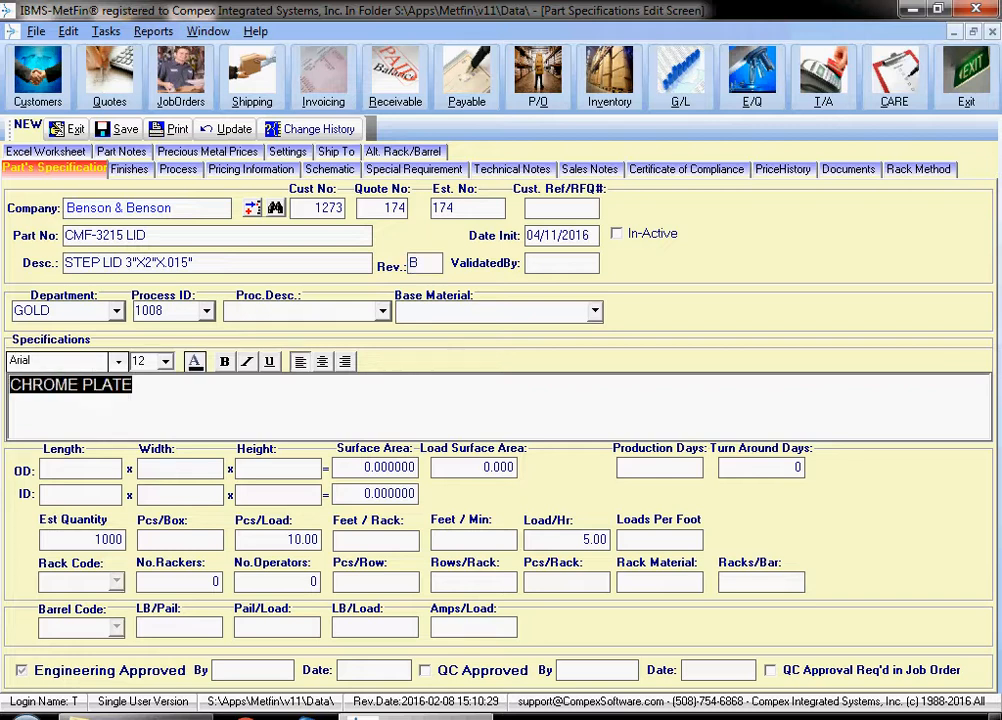
click(195, 361)
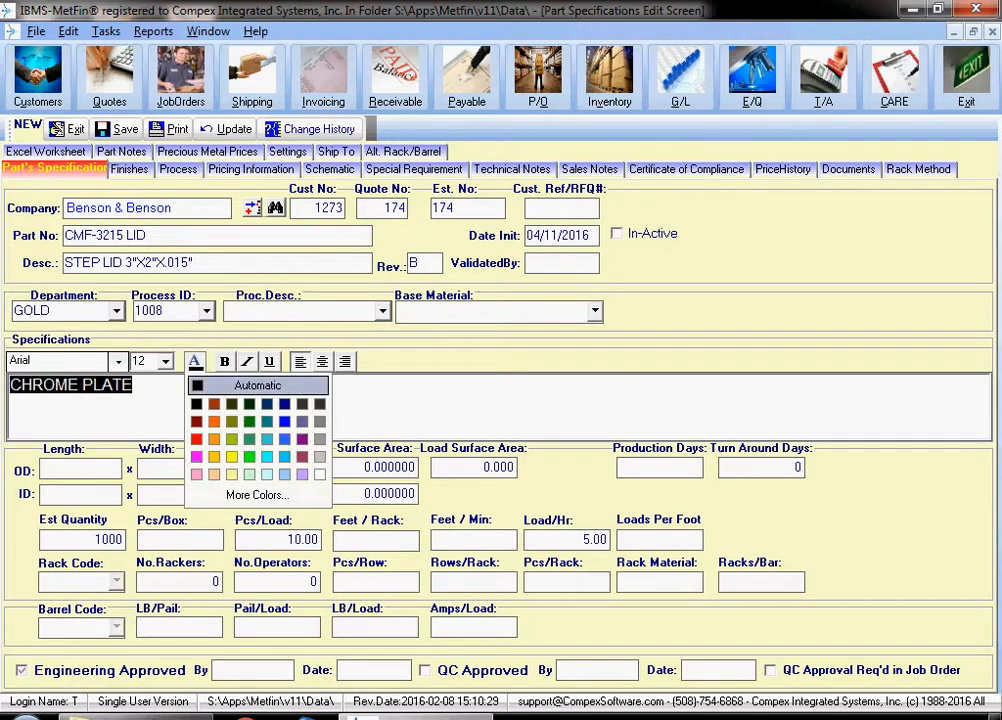
click(232, 439)
drag(140, 385, 10, 385)
click(195, 361)
click(197, 439)
- Set the CHROME PLATE specification text to size 22 and underline it
click(134, 385)
drag(134, 385, 10, 385)
click(165, 361)
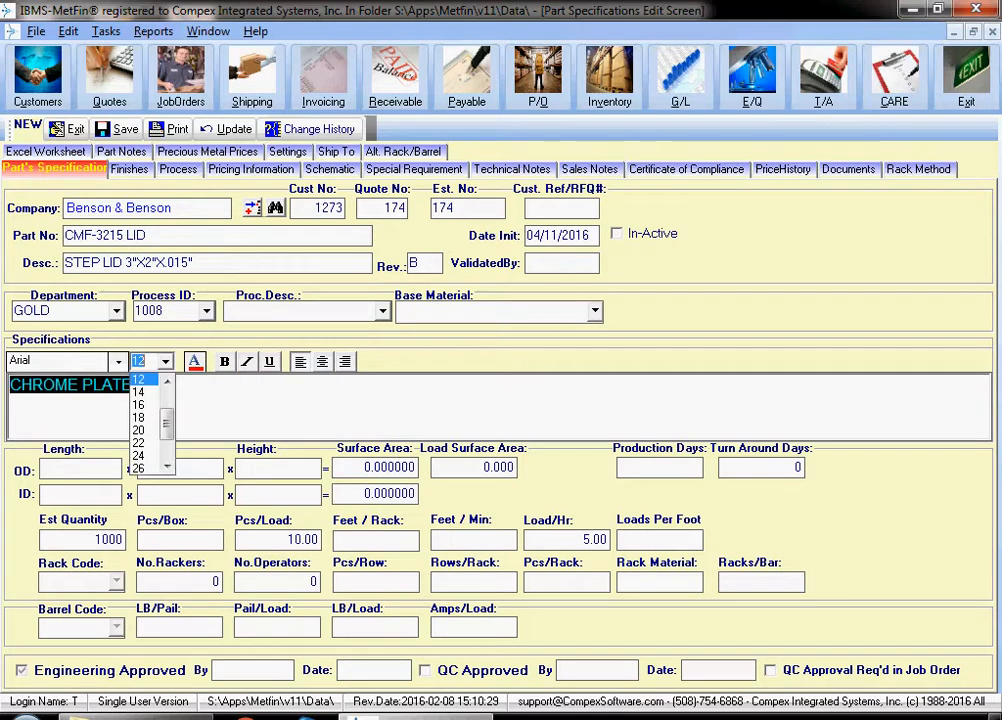
click(145, 445)
click(236, 392)
drag(236, 392, 10, 392)
click(270, 362)
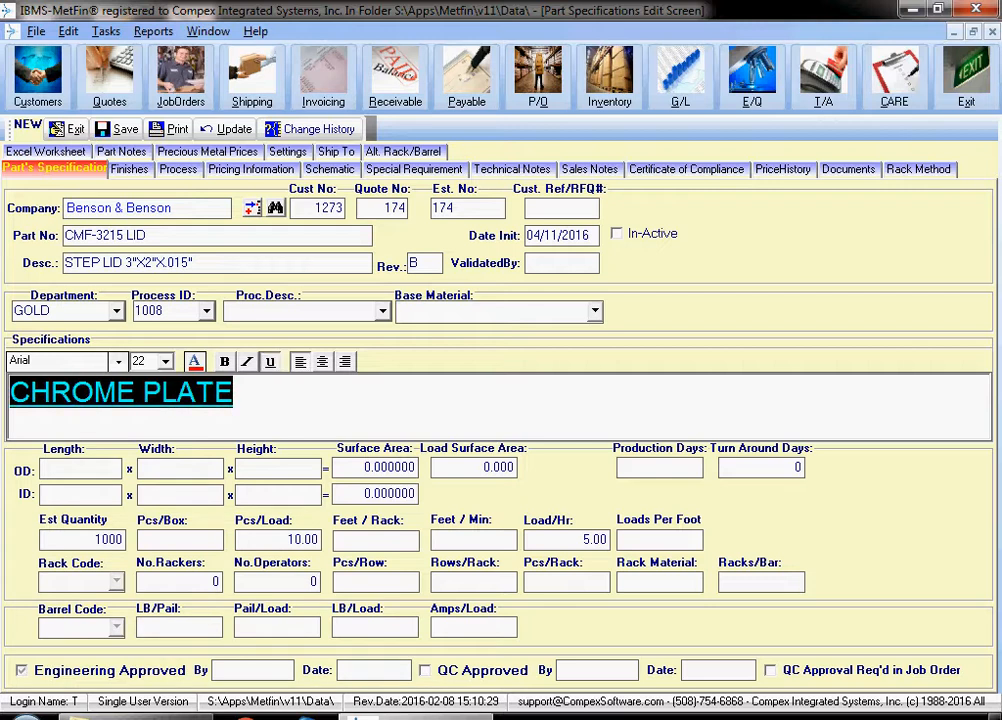
- Add "please see notes." after CHROME PLATE in the specifications, in size 14 without underline
click(262, 392)
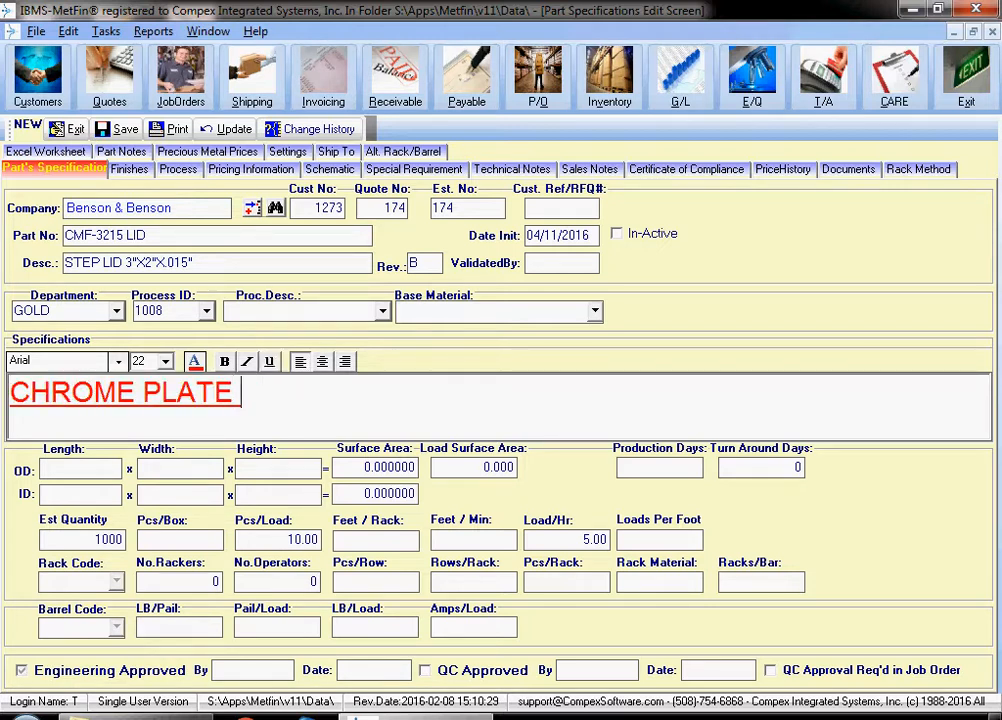
click(166, 362)
click(167, 381)
click(167, 381)
click(167, 381)
click(140, 380)
text(pl)
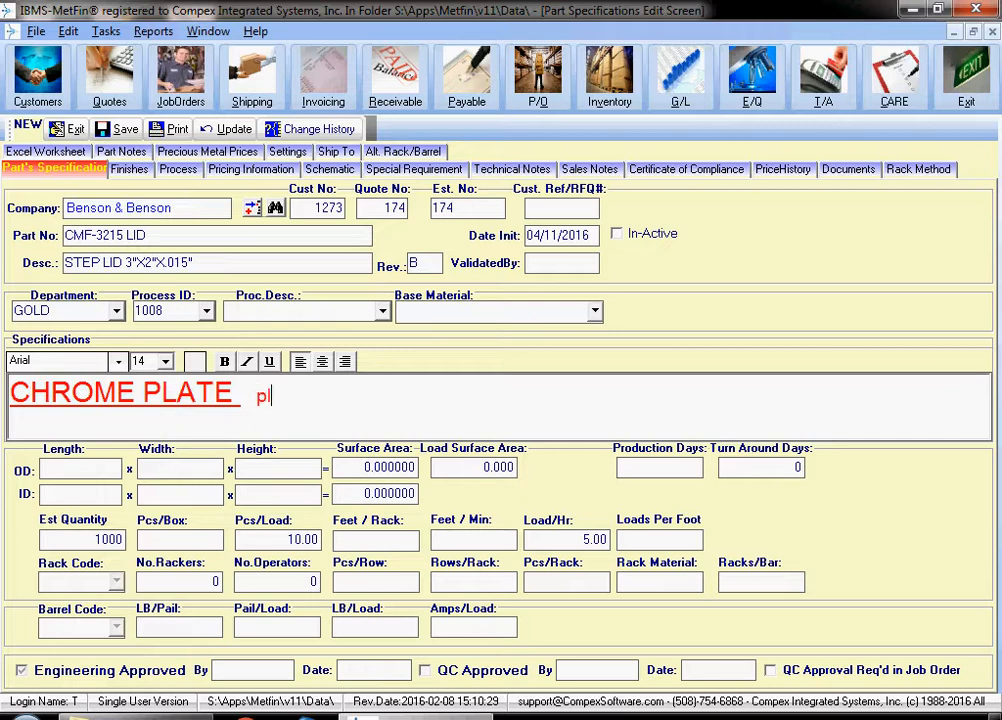
text(ease see notes.)
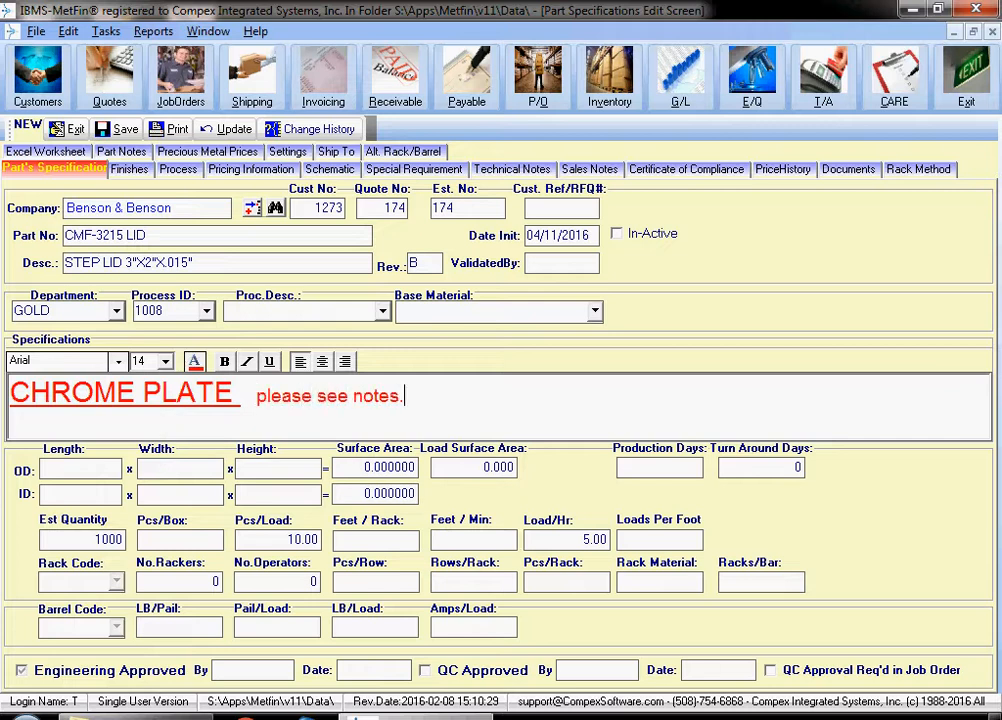
- Set the colour of the "please see notes." text to Automatic
drag(404, 396, 249, 396)
click(194, 362)
click(257, 386)
click(408, 397)
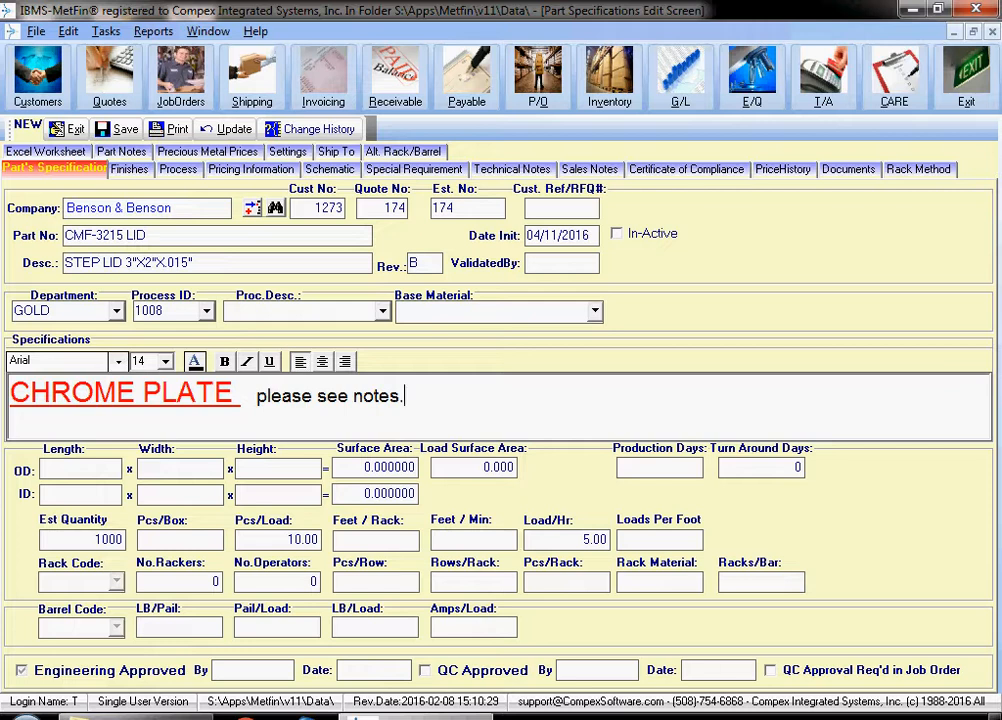
- Compare the pieces per load in the part's Excel worksheet with the part's specifications, ending on the worksheet
click(46, 152)
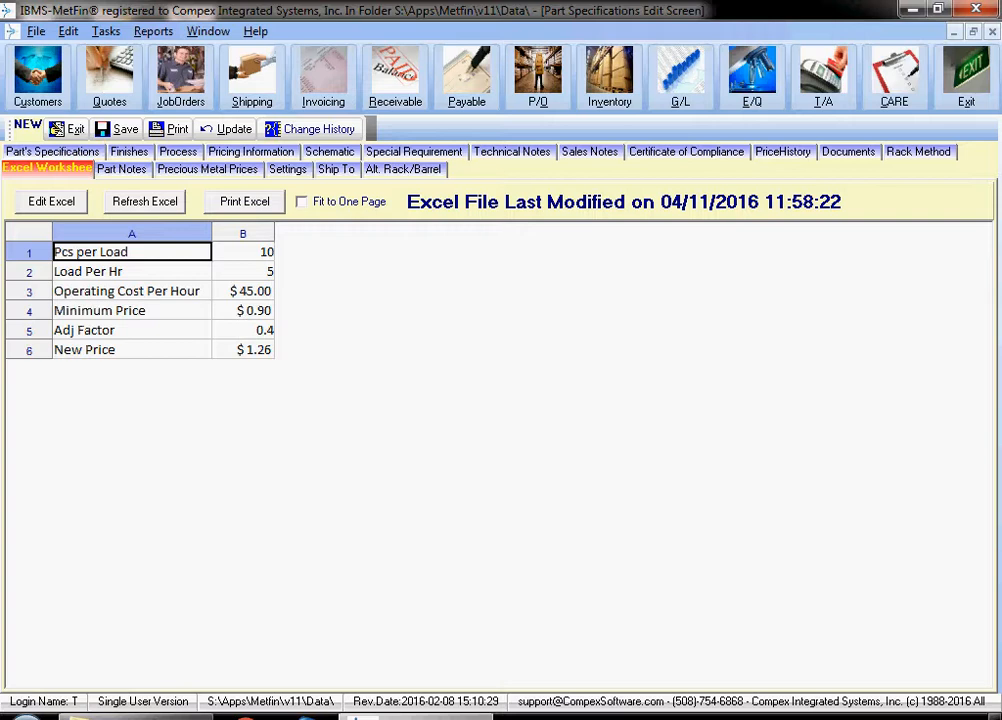
click(243, 252)
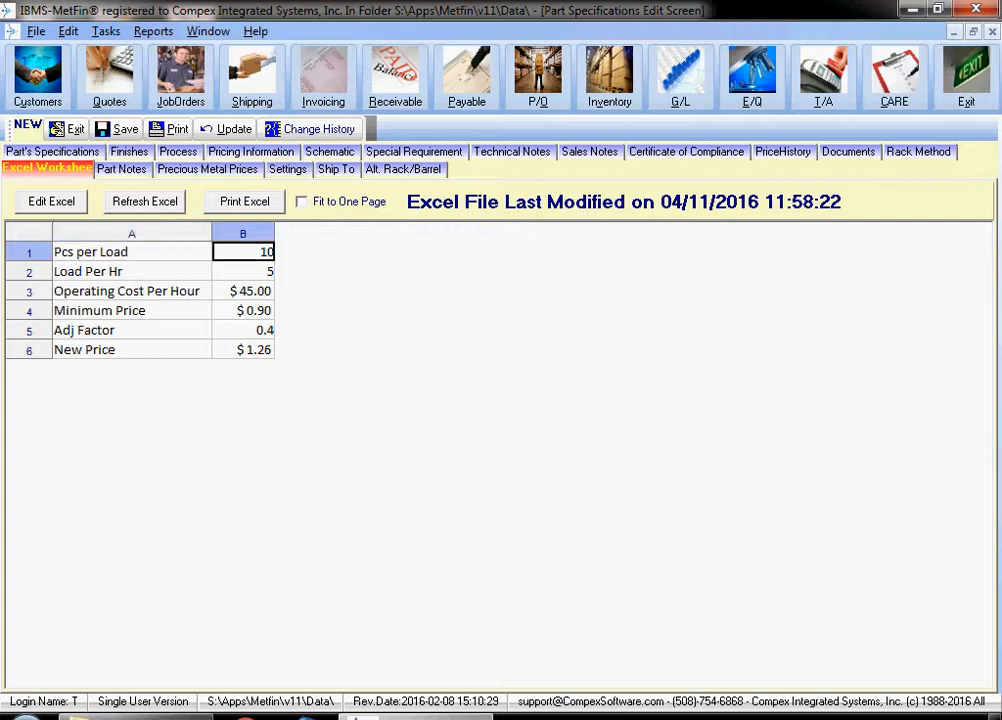
click(52, 152)
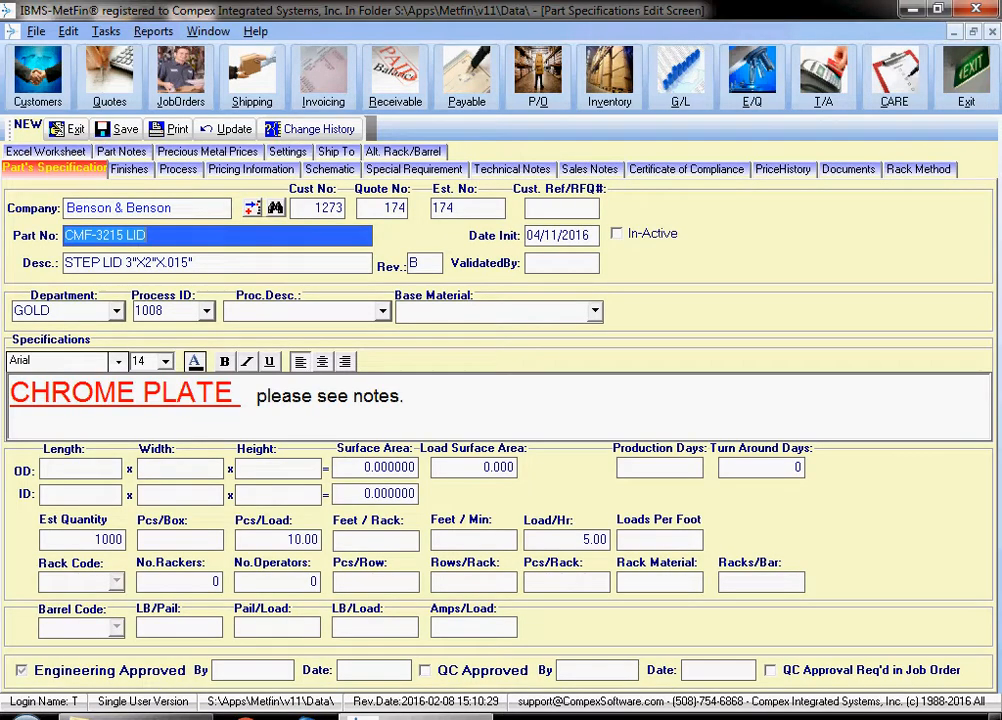
click(46, 152)
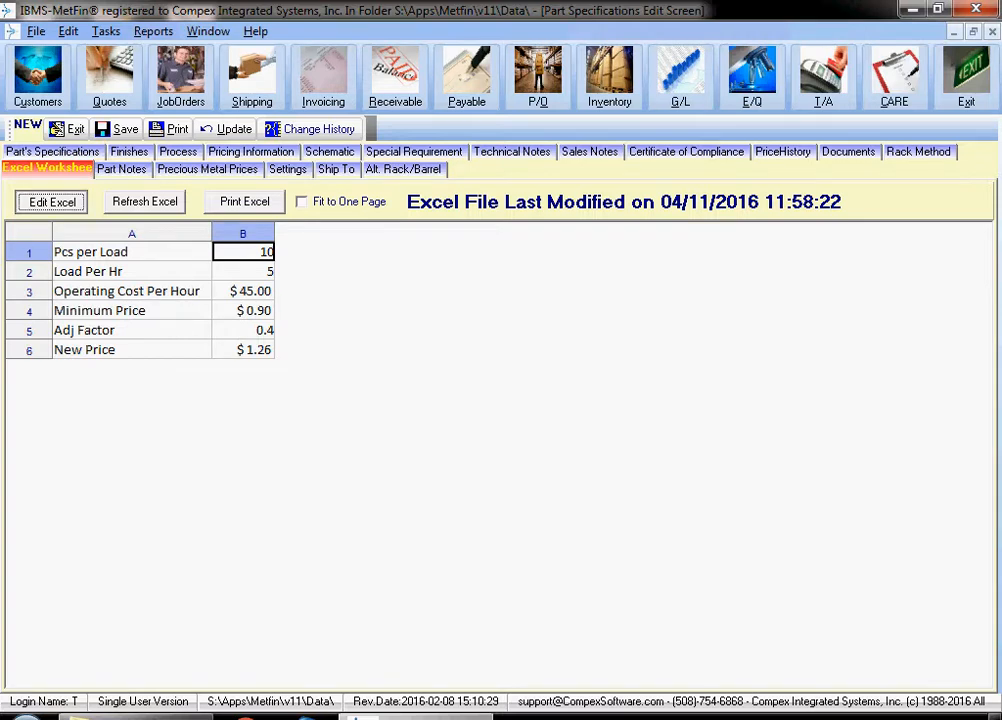
- Open the part's Excel worksheet for editing and trace the Pcs per Load formula to the Record Data sheet, ending on Sheet1
click(51, 202)
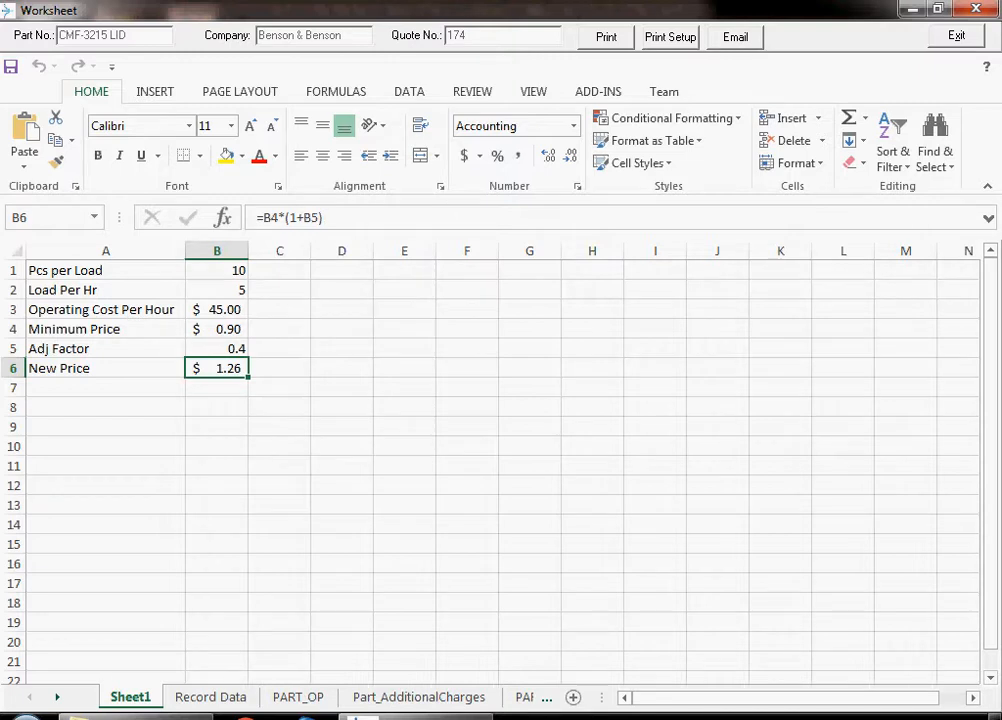
click(217, 271)
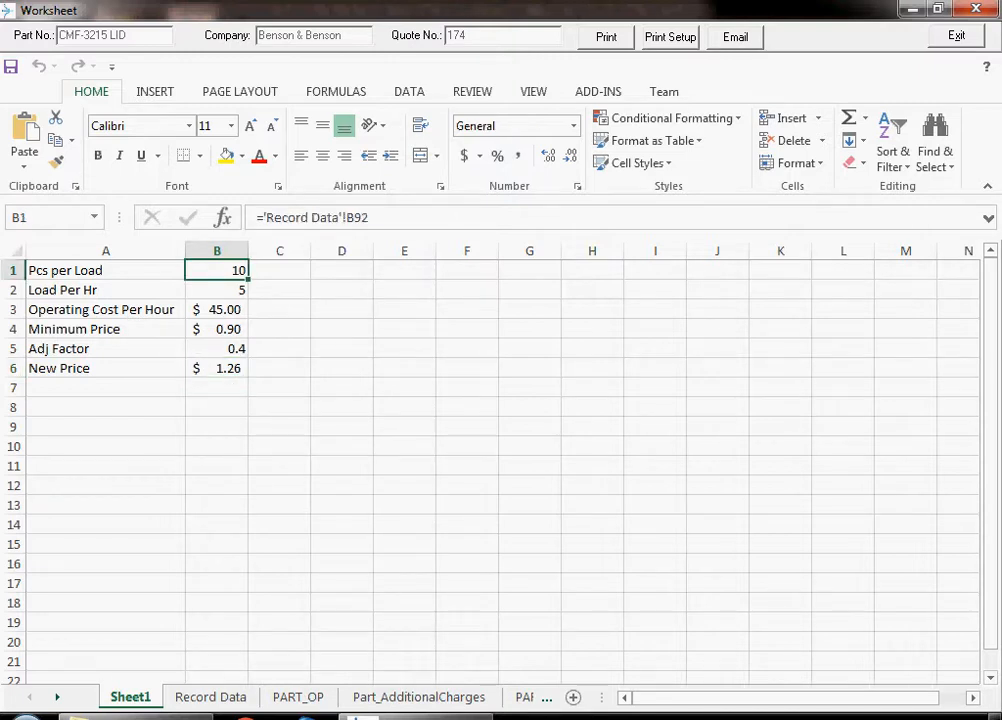
click(210, 697)
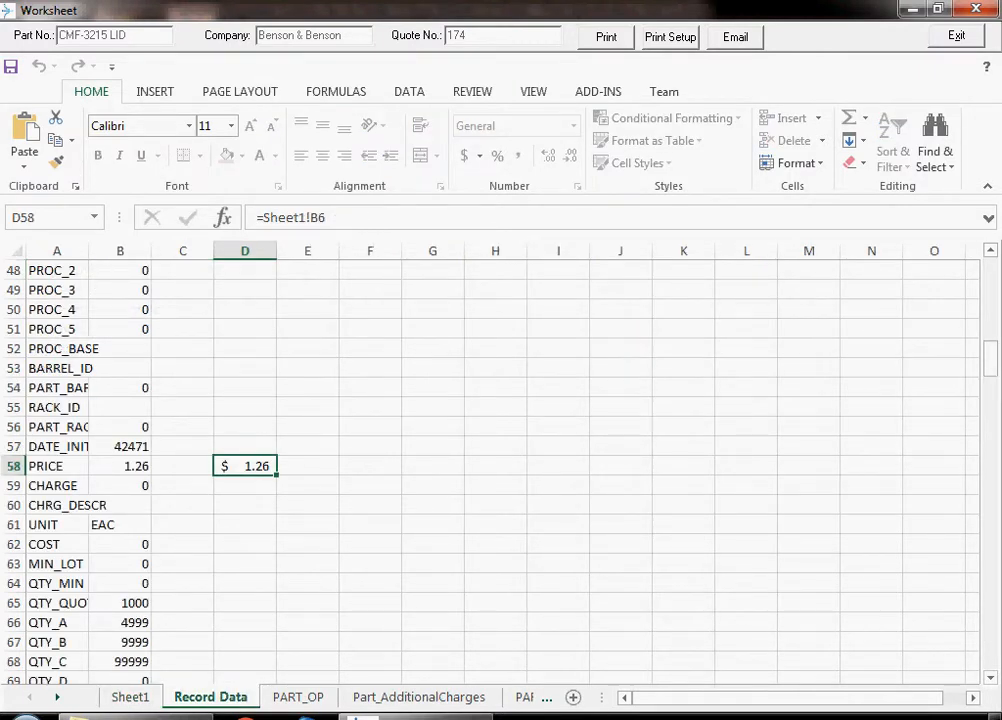
scroll(490, 465, down, 16)
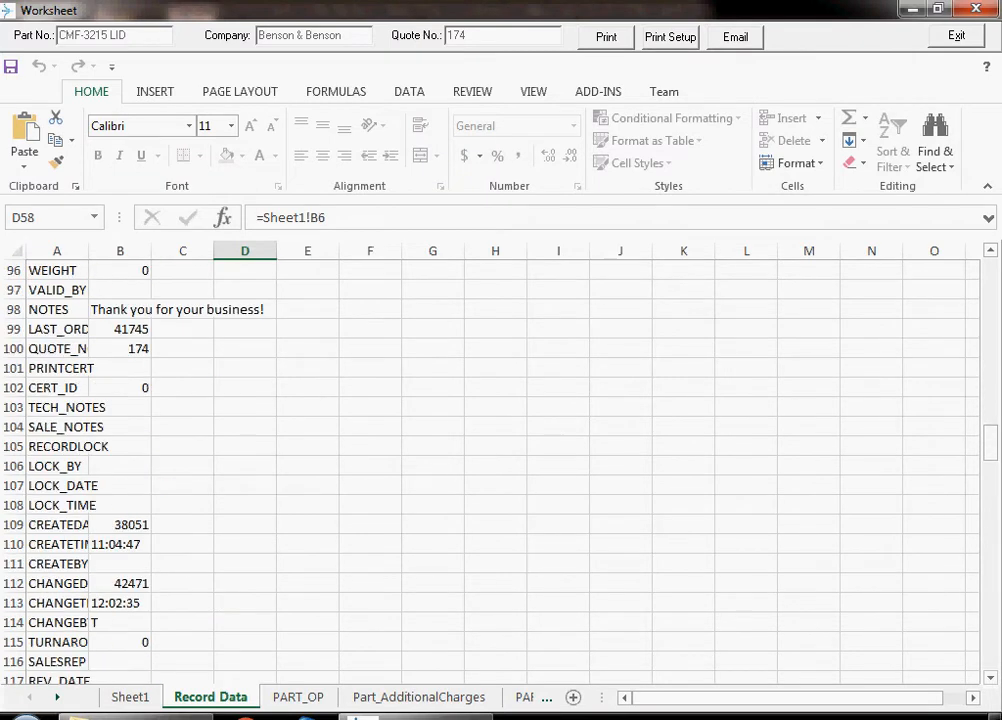
scroll(490, 465, down, 1)
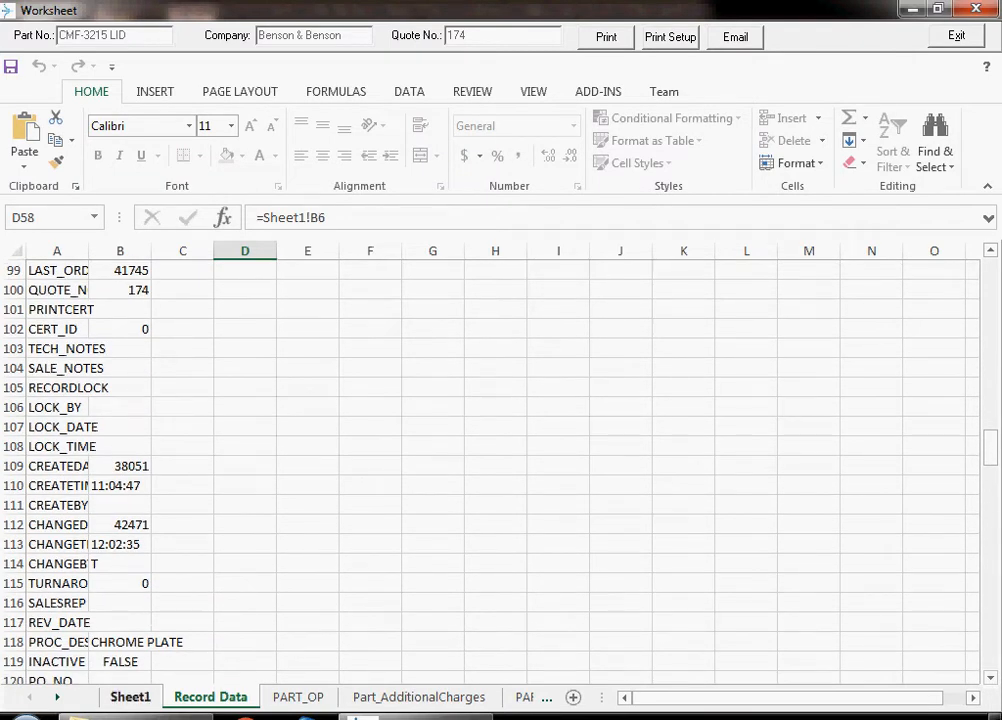
click(130, 697)
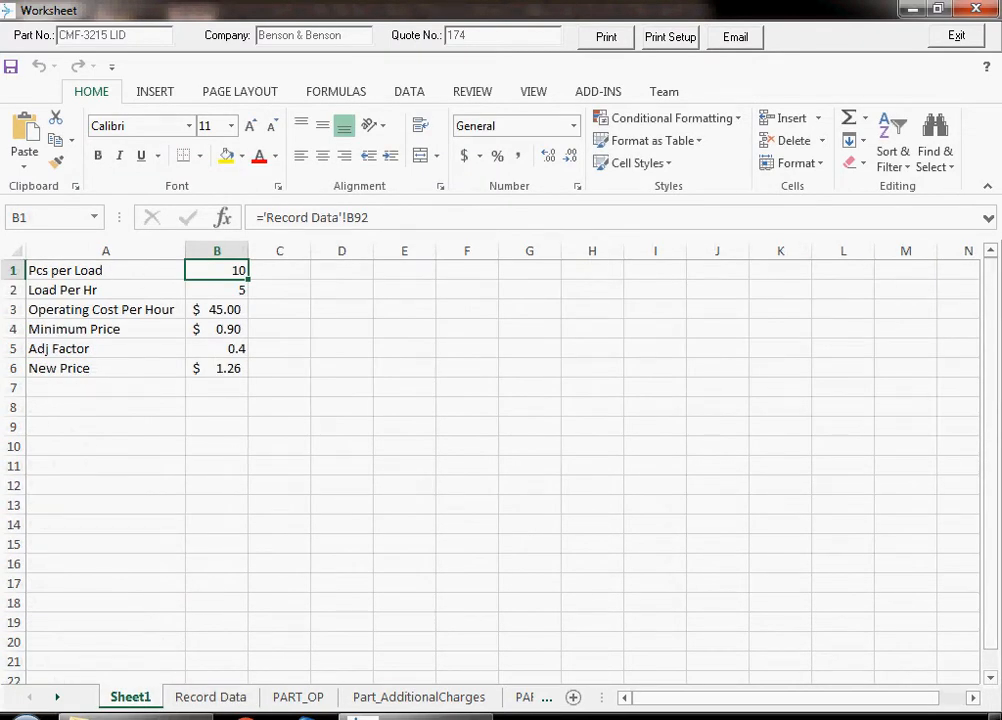
- Set the Operating Cost Per Hour to 55 and the Adj Factor to 0.8 on Sheet1
click(217, 310)
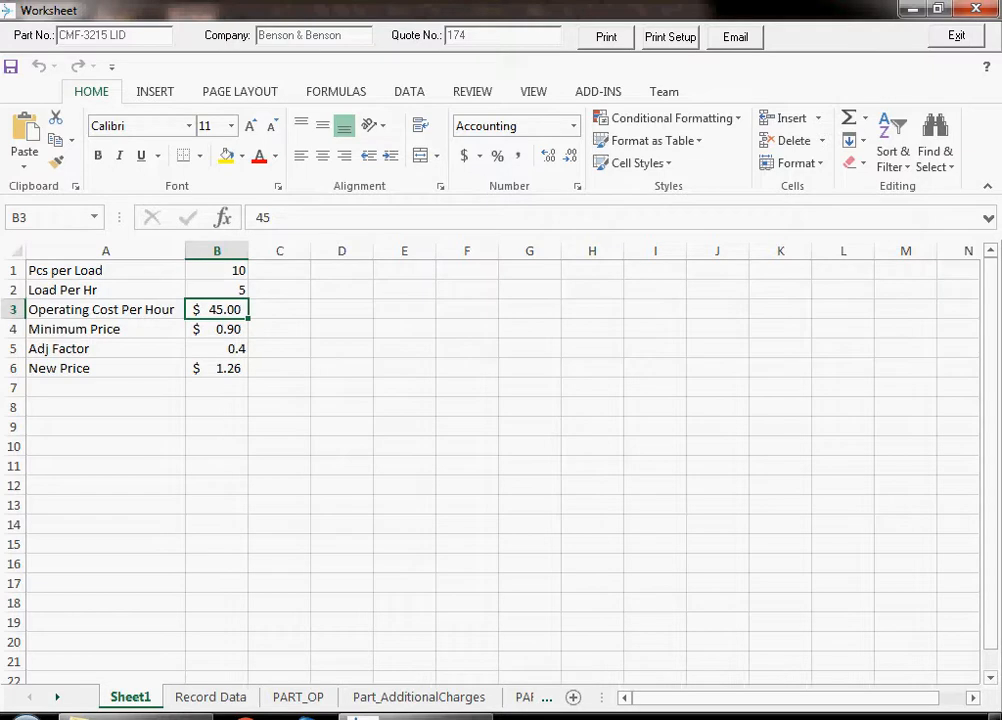
text(55)
key(Return)
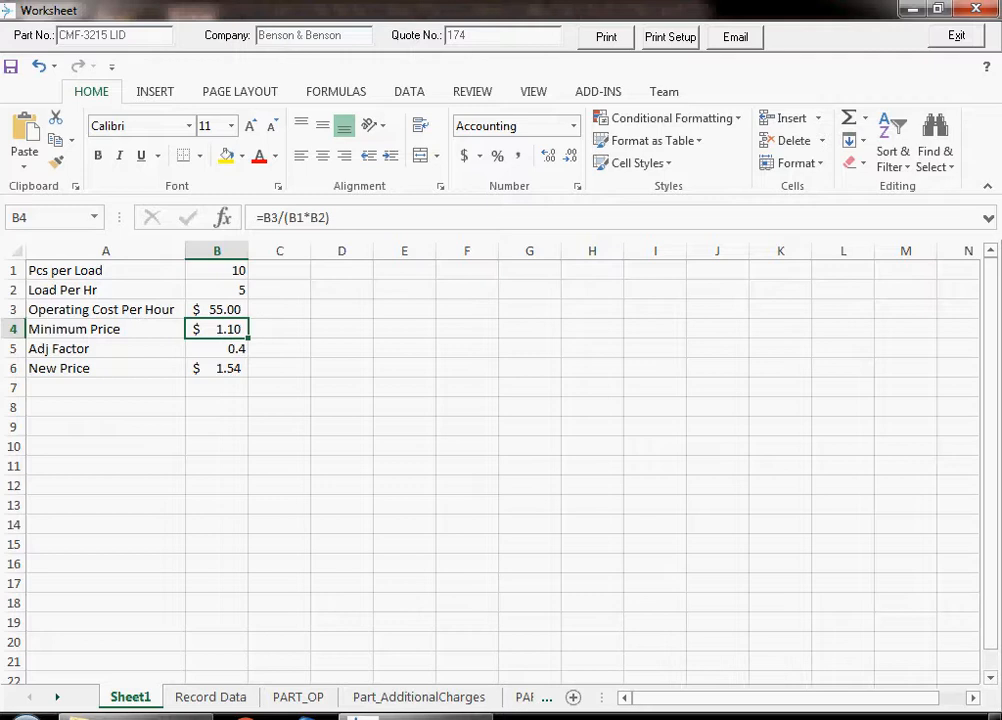
click(217, 349)
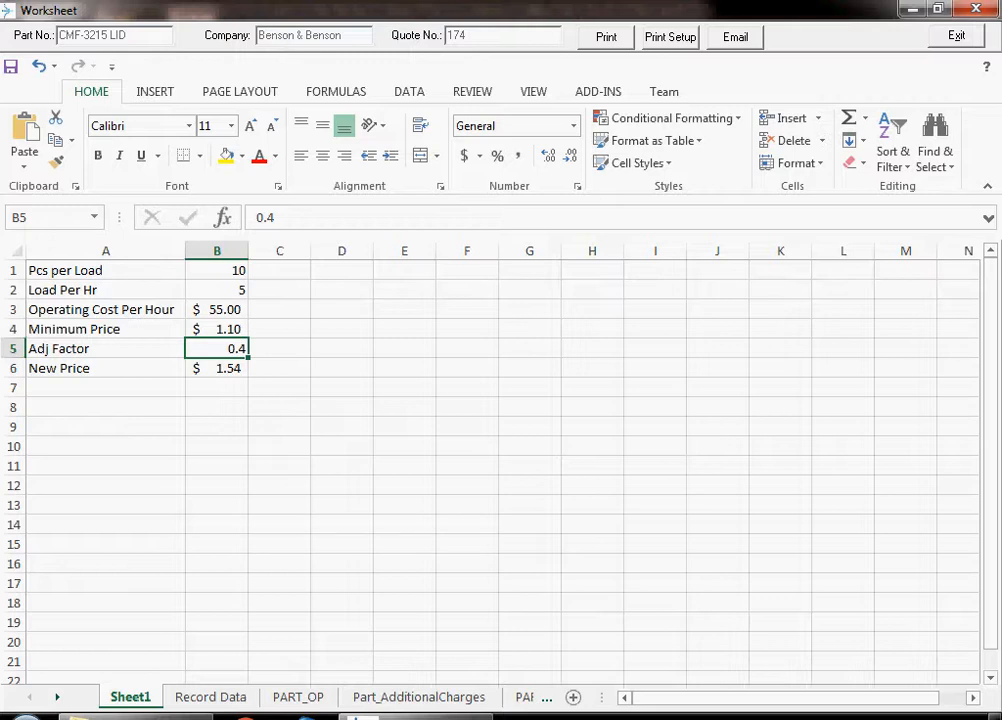
key(F2)
key(BackSpace)
text(8)
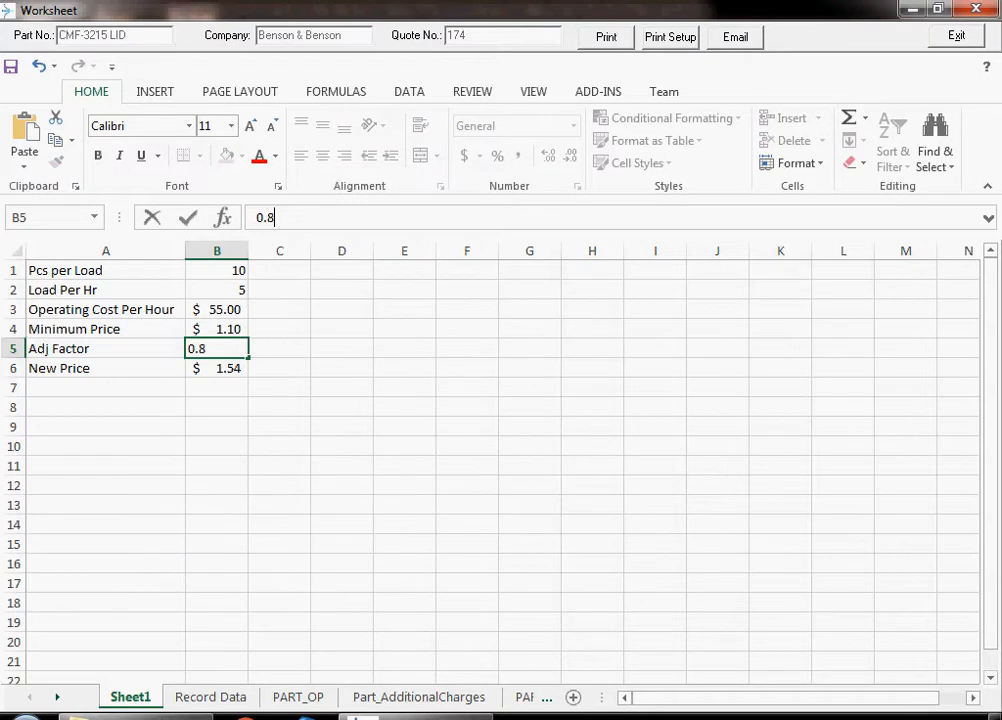
key(Return)
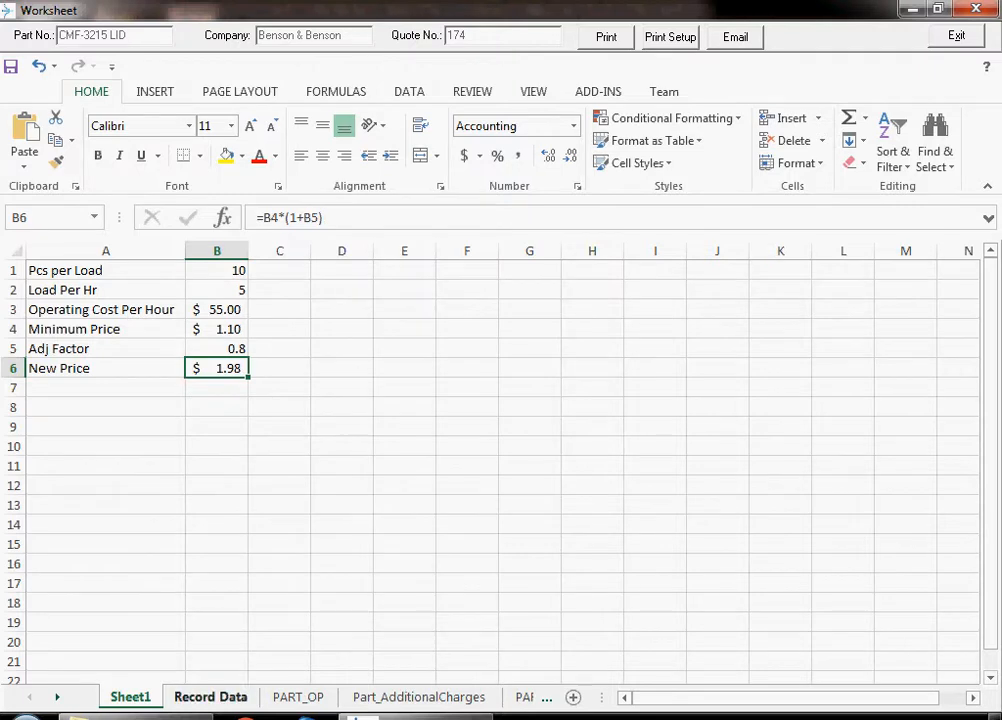
- Check the new value and linked formula for the PRICE field on the Record Data sheet
click(210, 697)
drag(990, 450, 990, 275)
click(245, 447)
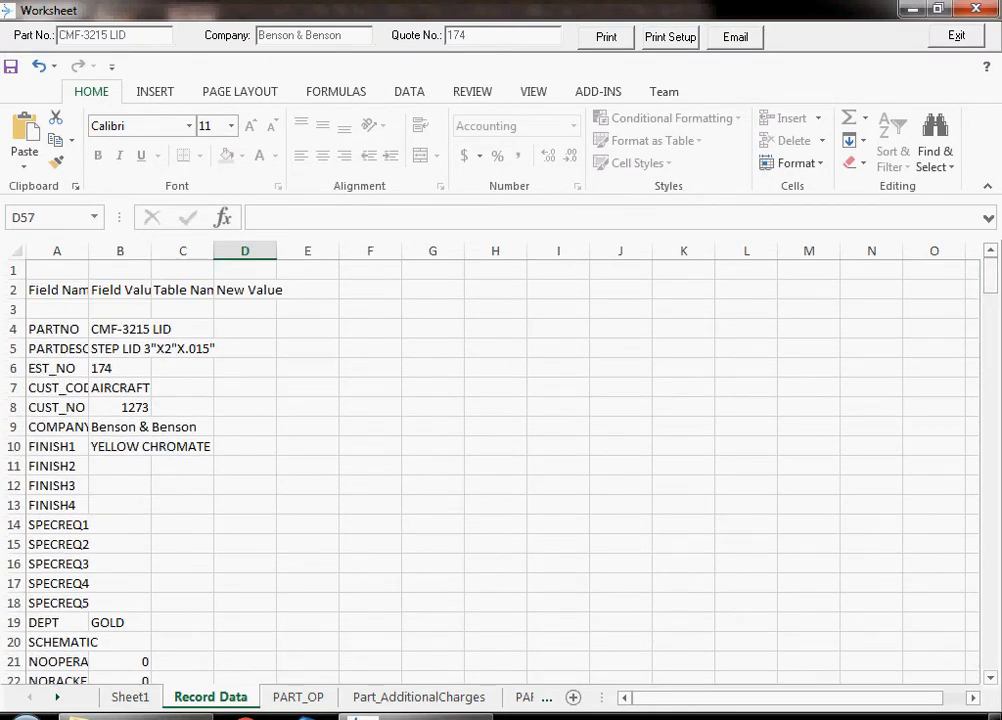
drag(990, 275, 990, 356)
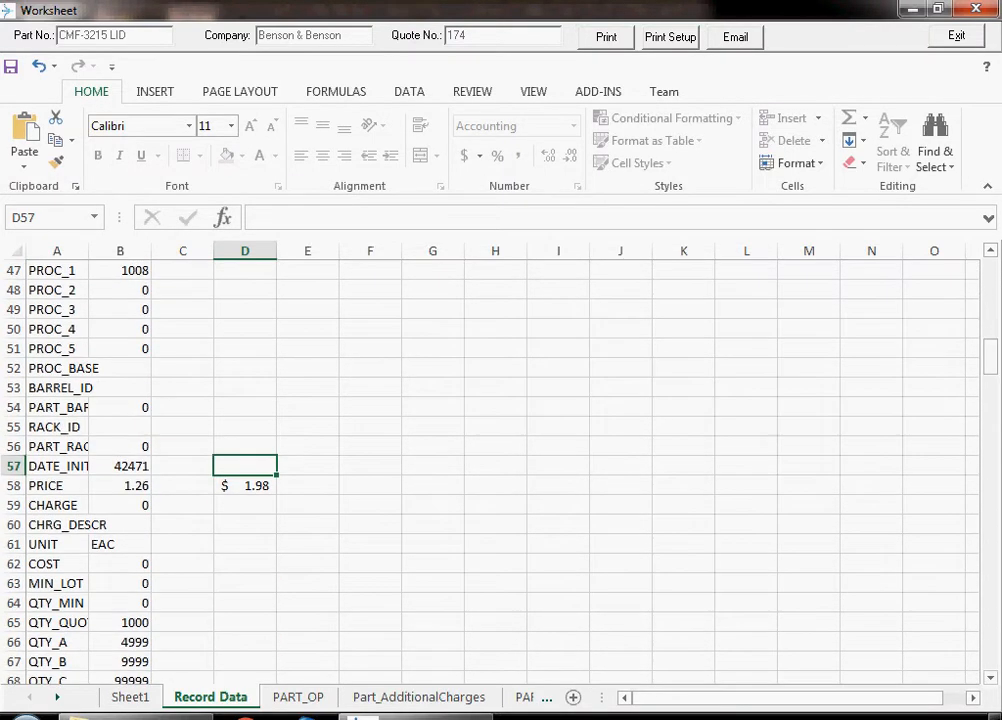
click(245, 486)
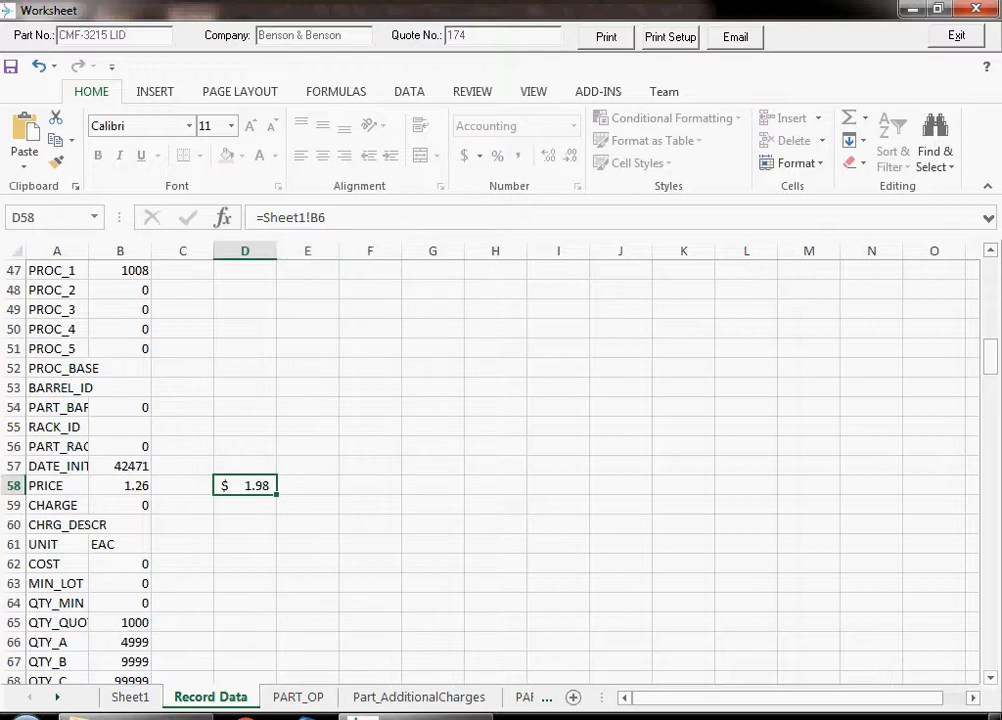
- Go back to Sheet1, close the worksheet editor and open the part's pricing information
click(130, 697)
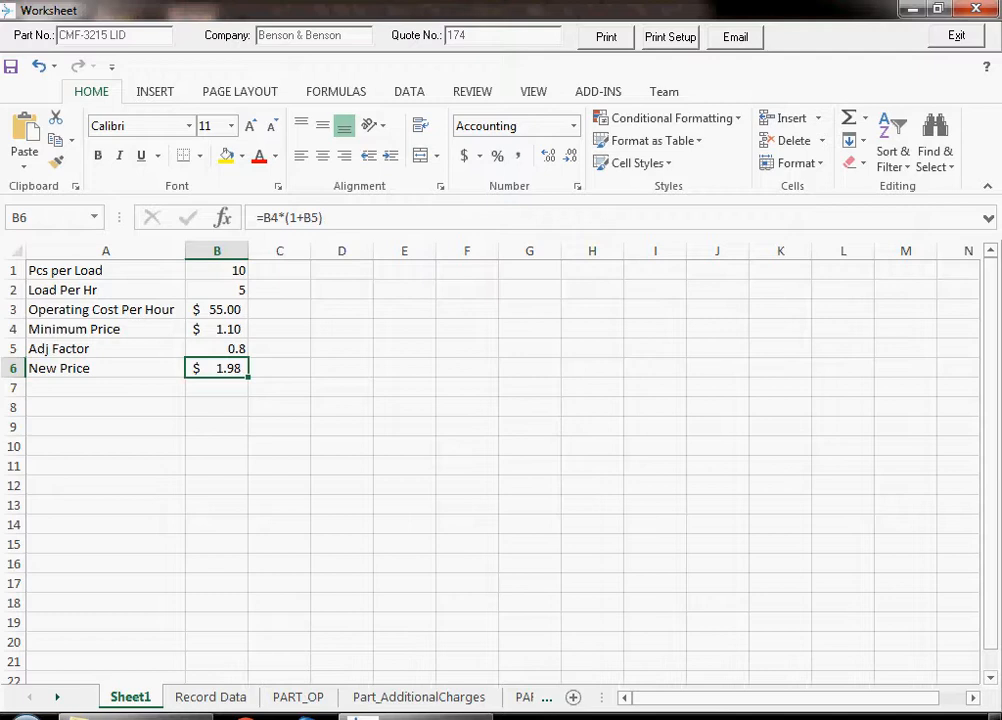
click(217, 310)
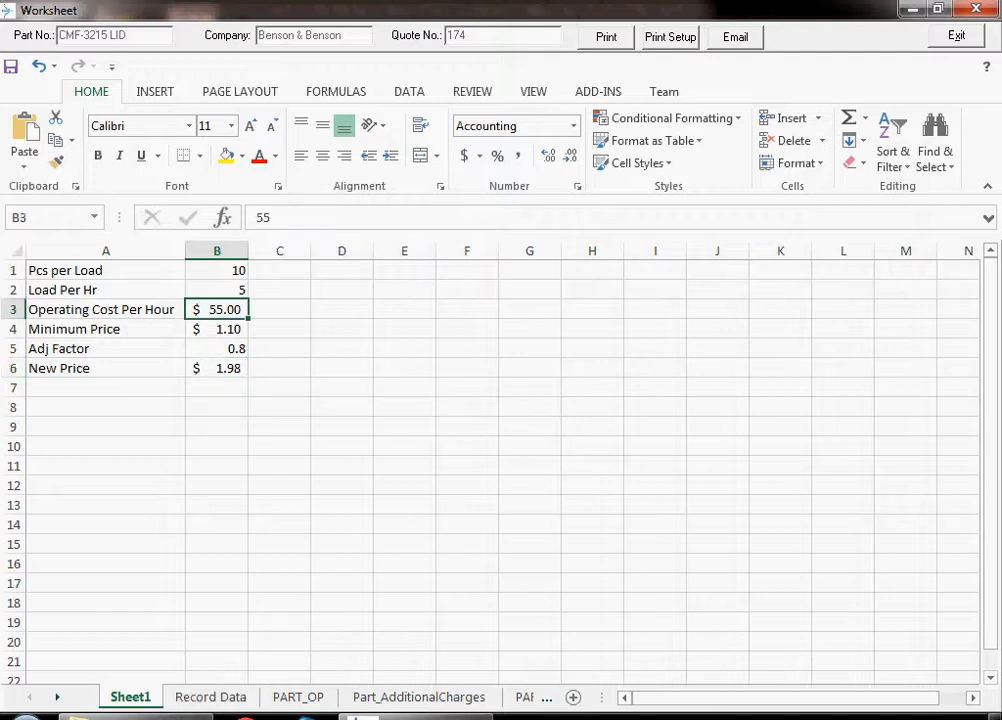
click(957, 36)
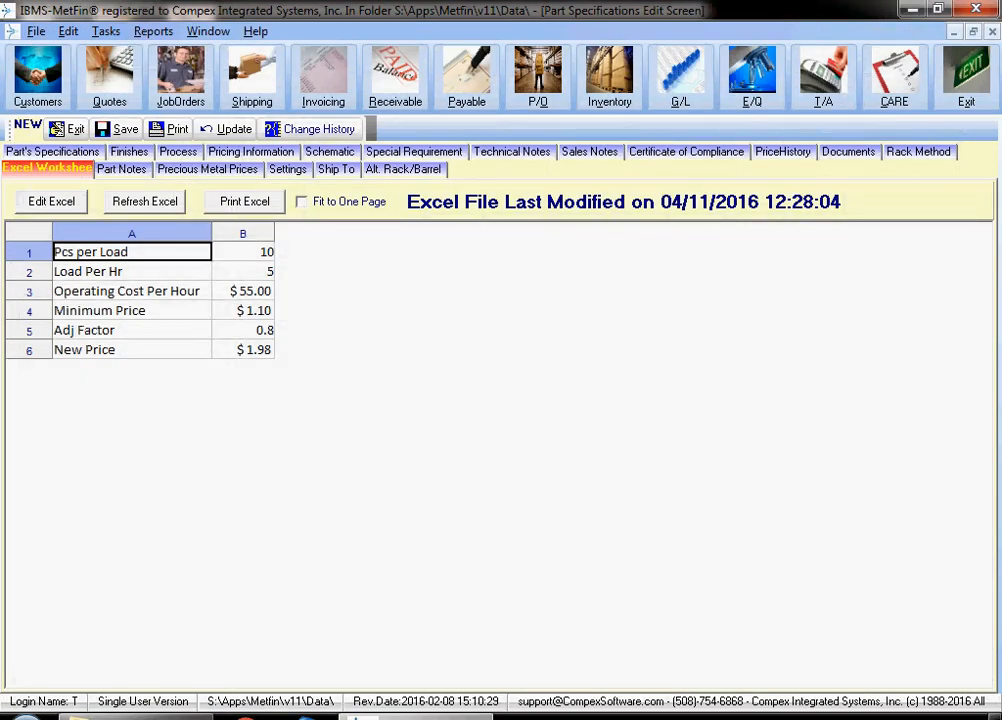
click(251, 152)
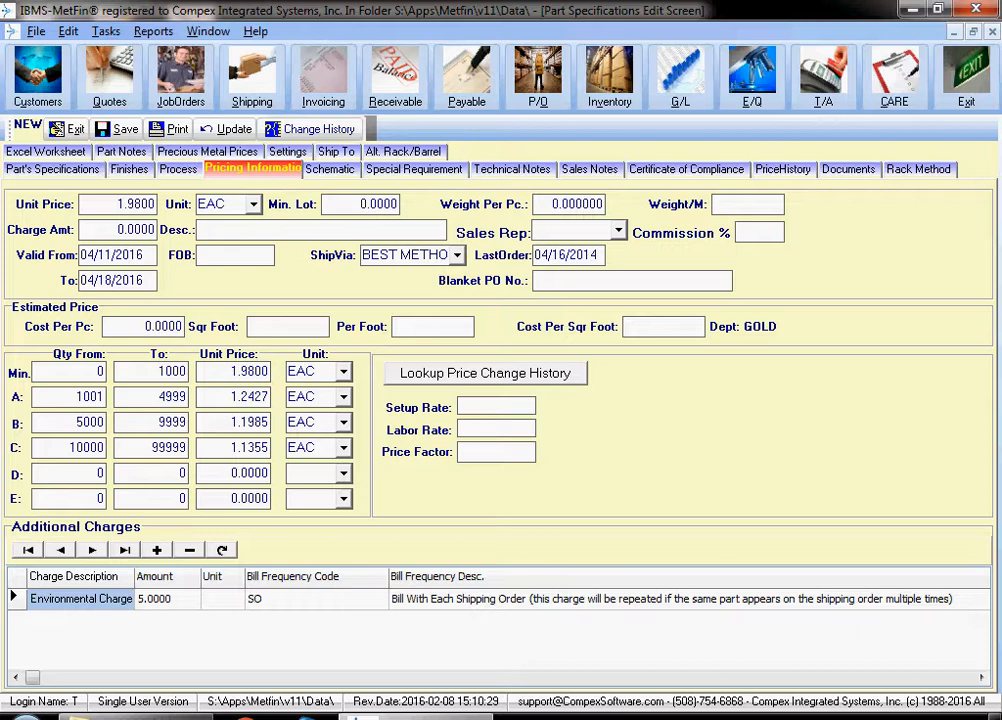
- Set the unit price of quantity break A to 1.975
click(240, 397)
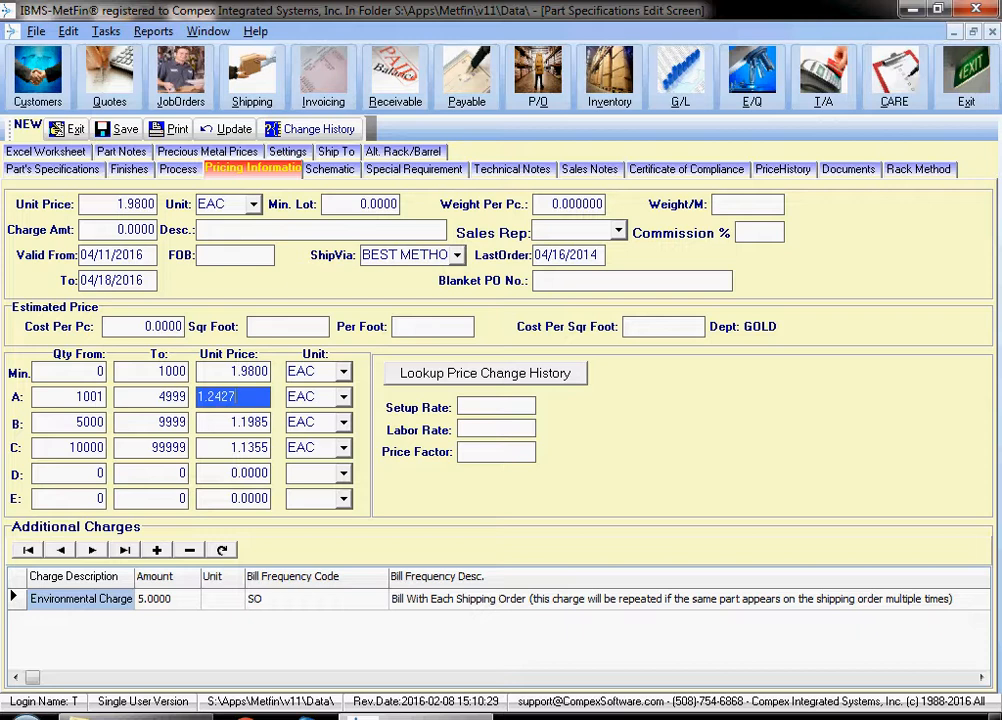
key(BackSpace)
key(BackSpace)
key(BackSpace)
key(BackSpace)
key(BackSpace)
key(BackSpace)
text(1.975)
key(Tab)
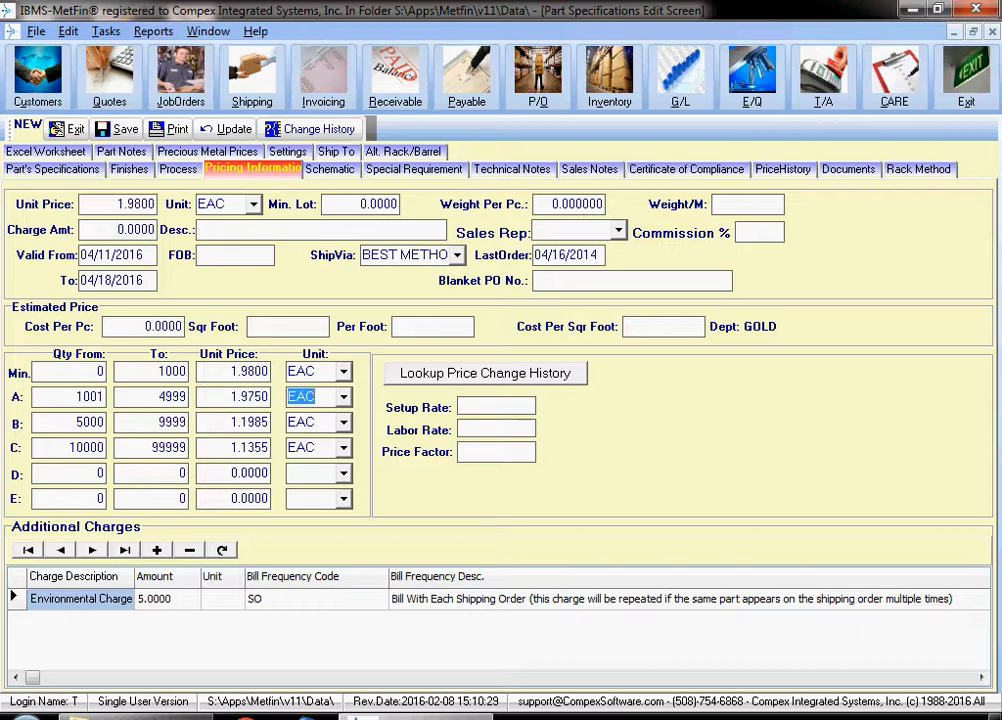
- Set the unit price of quantity break B to 1.970
click(236, 422)
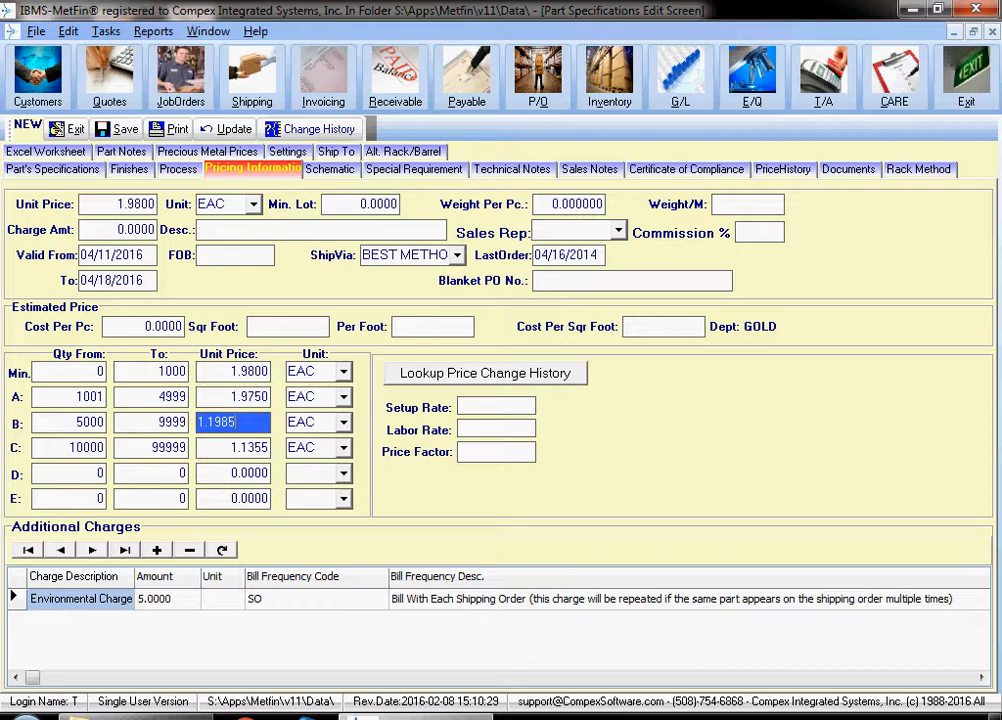
key(BackSpace)
key(BackSpace)
key(BackSpace)
key(BackSpace)
text(970)
key(Tab)
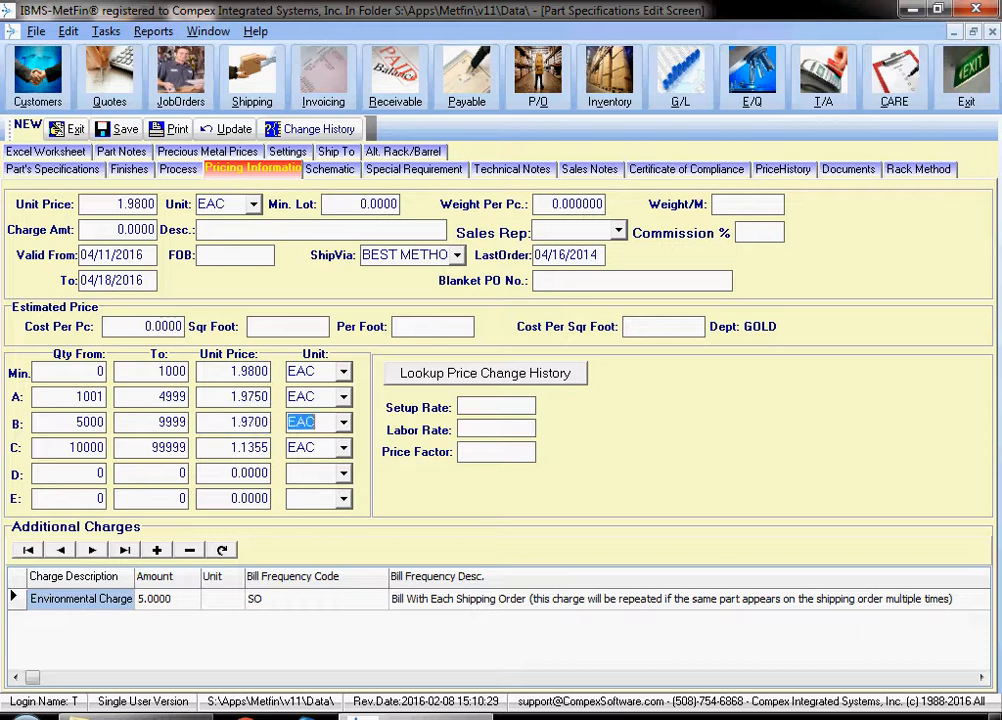
- Set the unit price of quantity break C to 1.96
key(Tab)
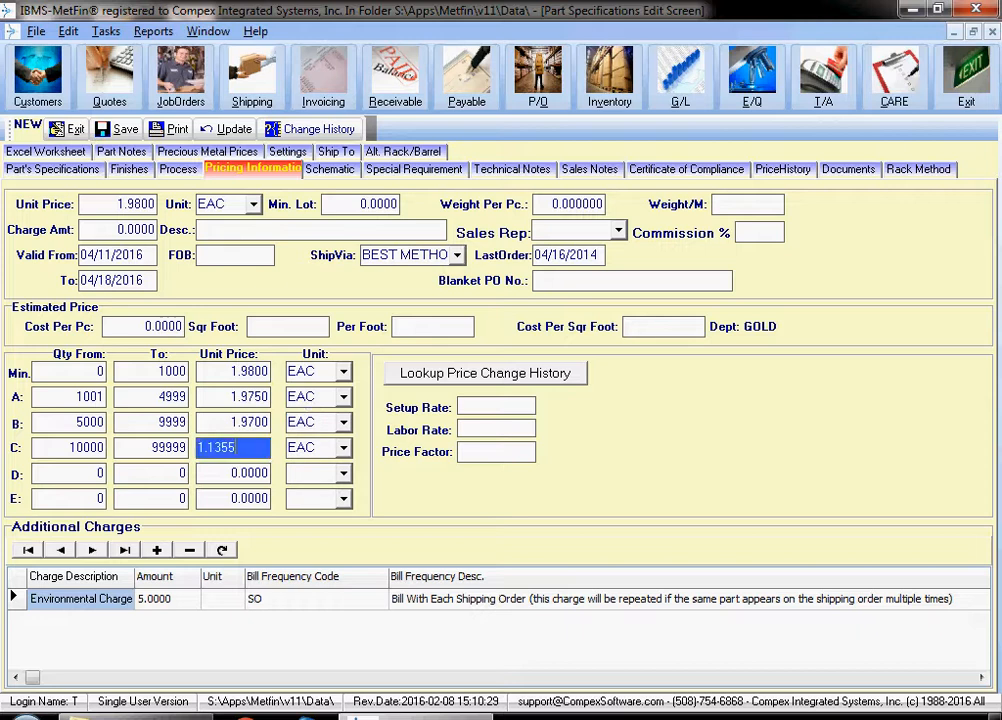
key(BackSpace)
key(BackSpace)
key(BackSpace)
key(BackSpace)
text(96)
key(Tab)
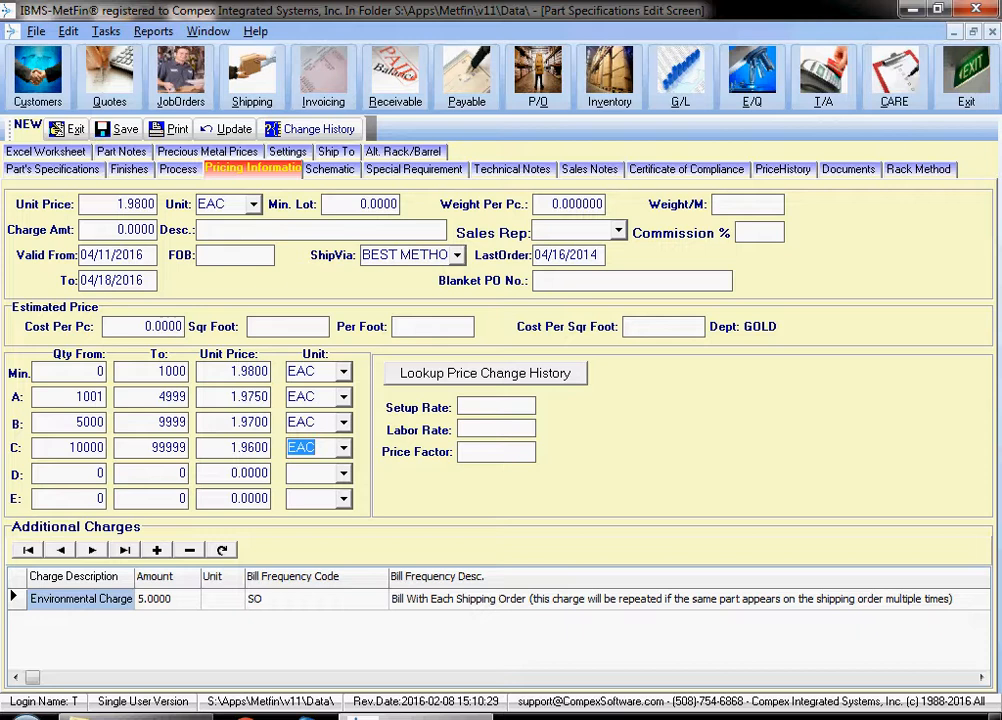
- Set the part's minimum lot charge to 150
click(233, 397)
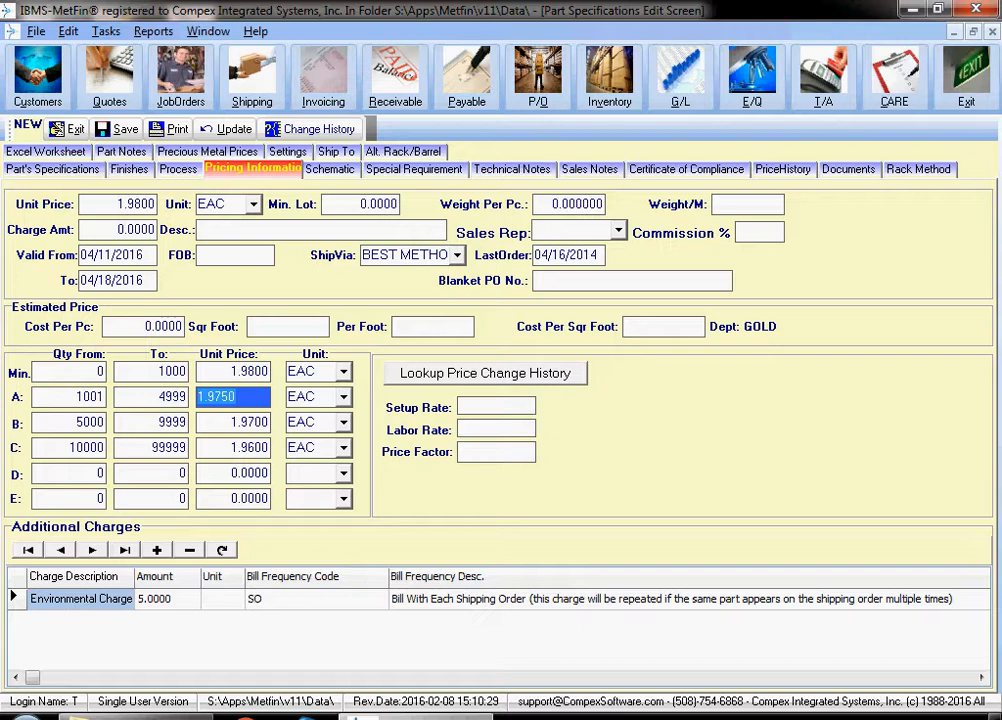
click(360, 204)
text(150)
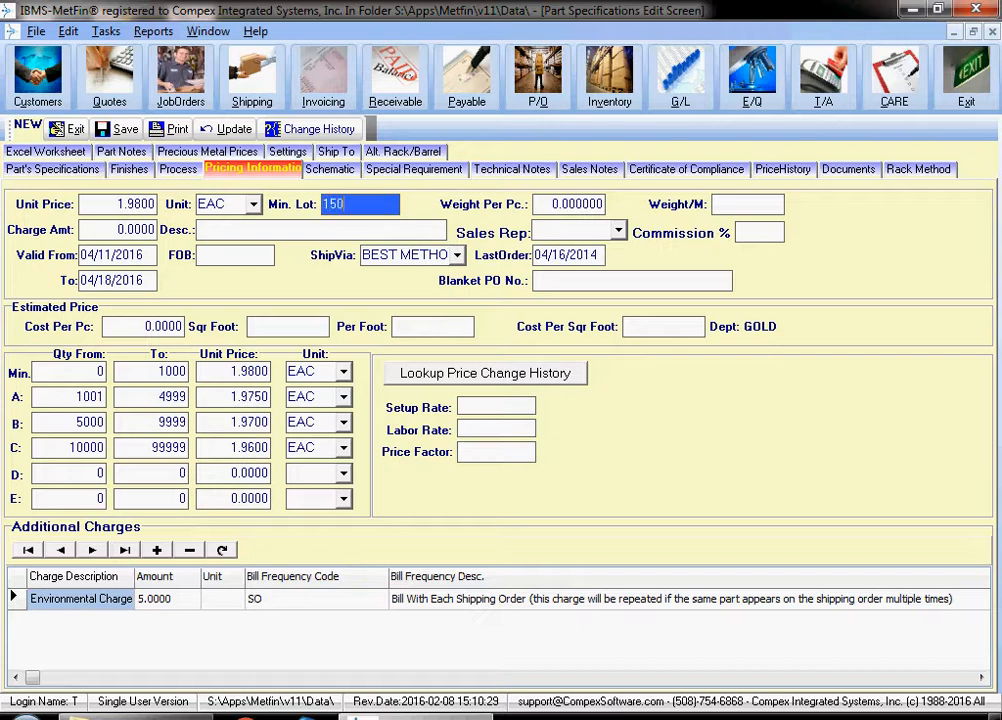
key(Tab)
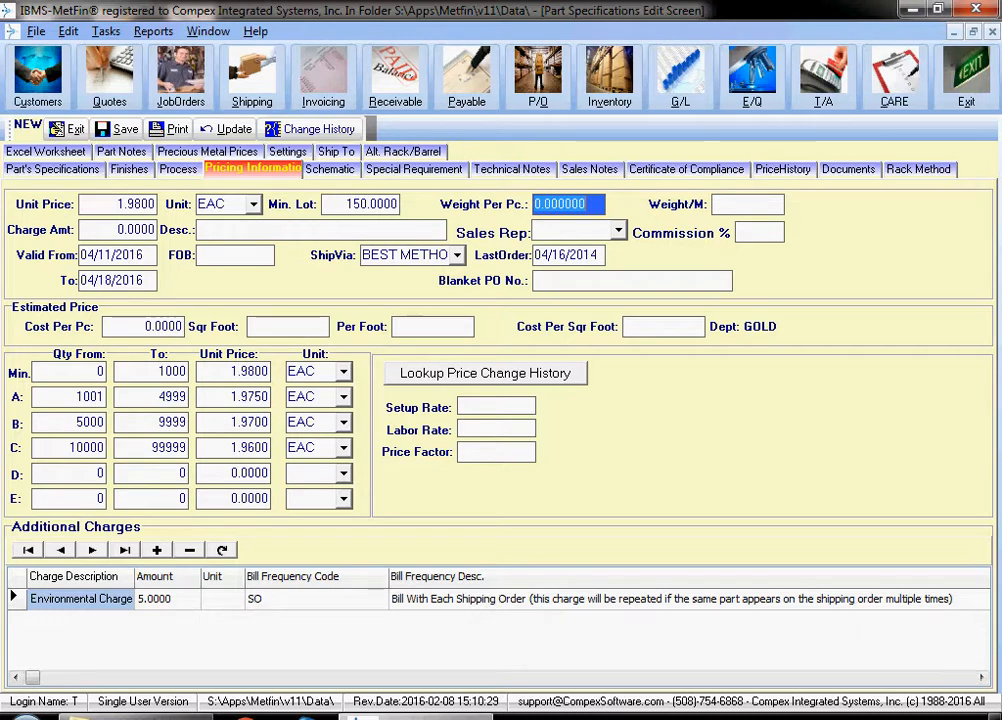
- Review the bill frequency code options available for the Environmental Charge
click(316, 599)
click(316, 599)
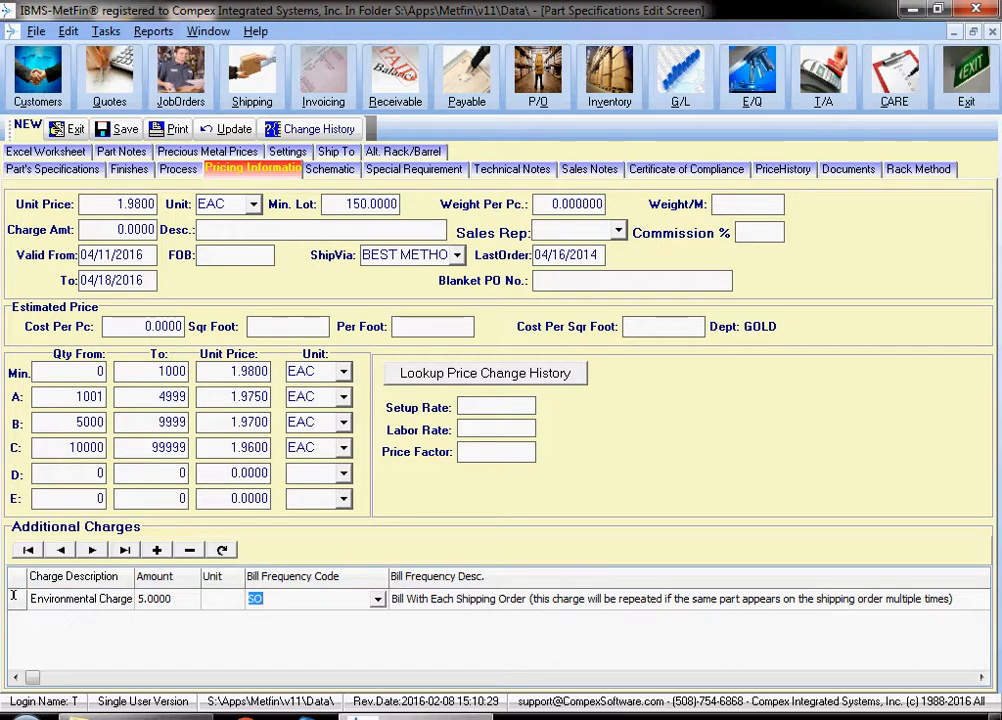
click(377, 599)
click(377, 599)
click(377, 599)
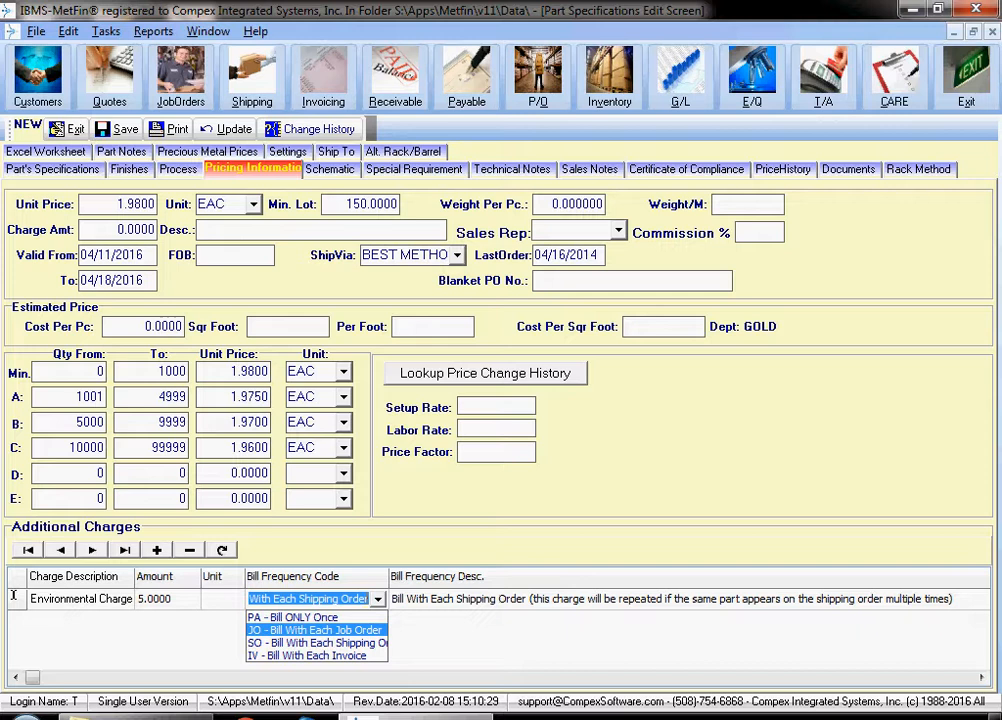
key(Down)
key(Down)
key(Up)
key(Up)
- Set the percentage of the Environmental Charge to 5
click(167, 599)
click(167, 599)
drag(33, 678, 657, 678)
click(981, 678)
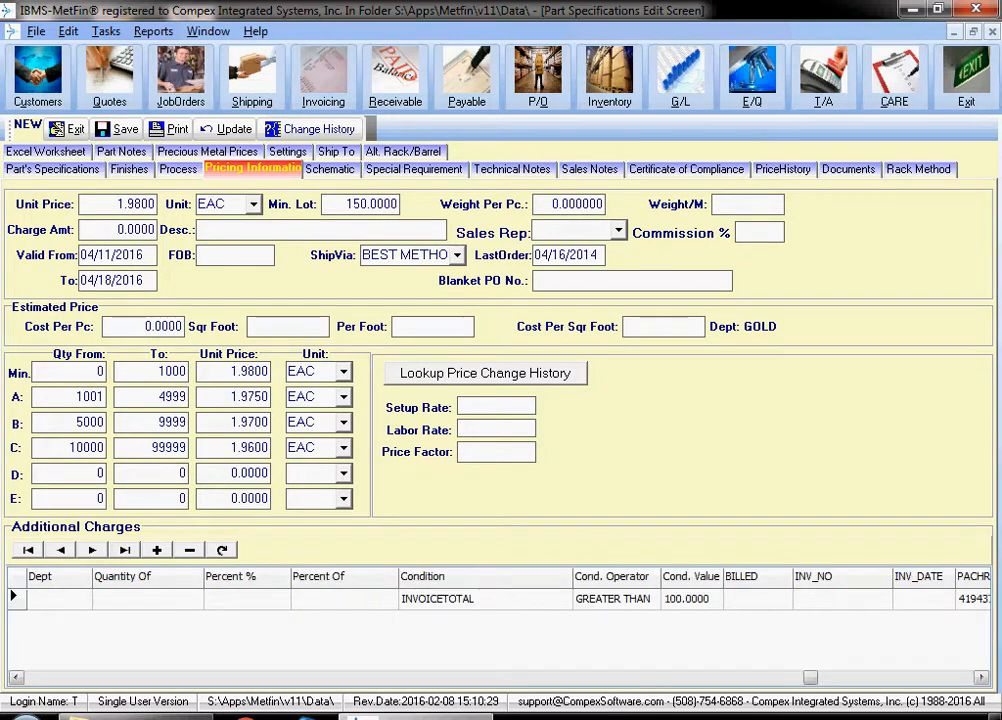
click(247, 599)
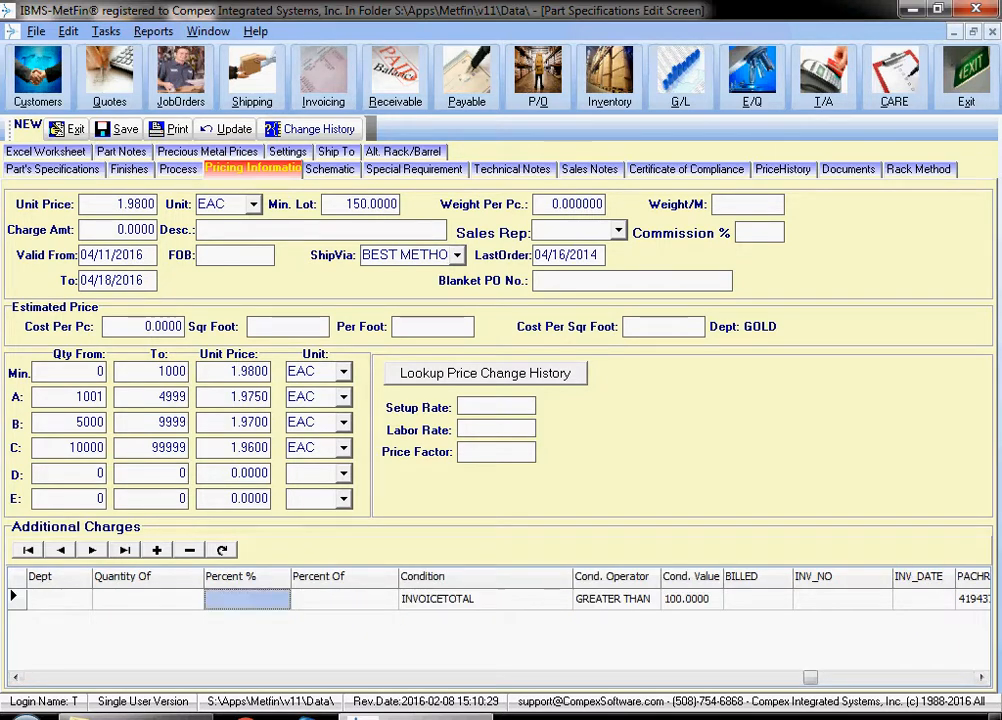
text(5)
key(Tab)
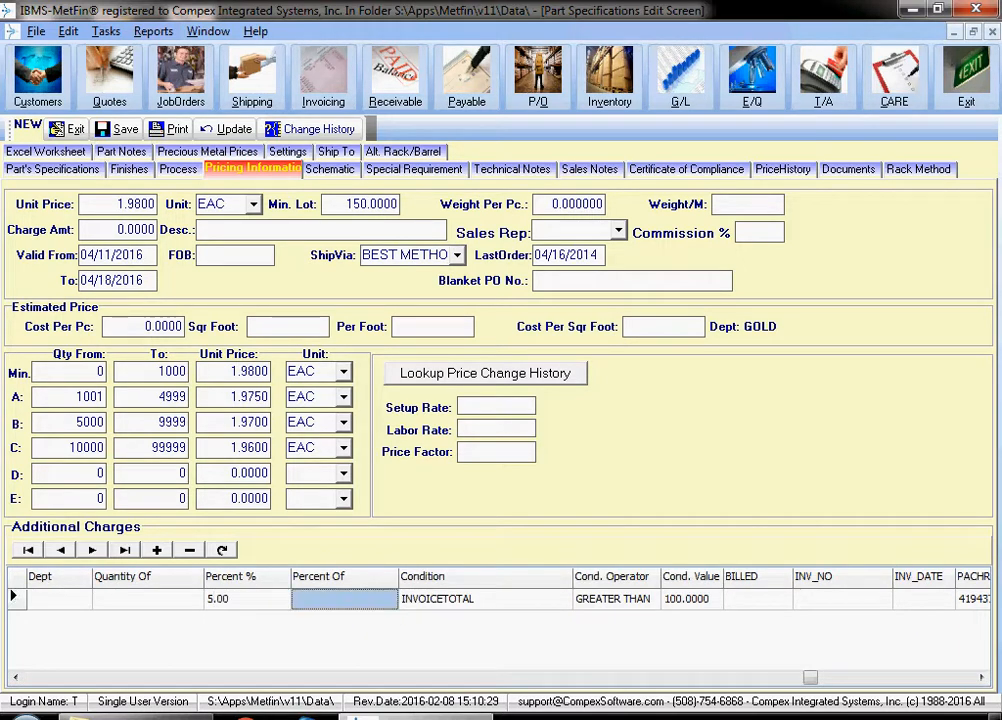
- Base the Environmental Charge percentage on INVOICETOTAL and return to the charge's description
click(344, 599)
click(387, 599)
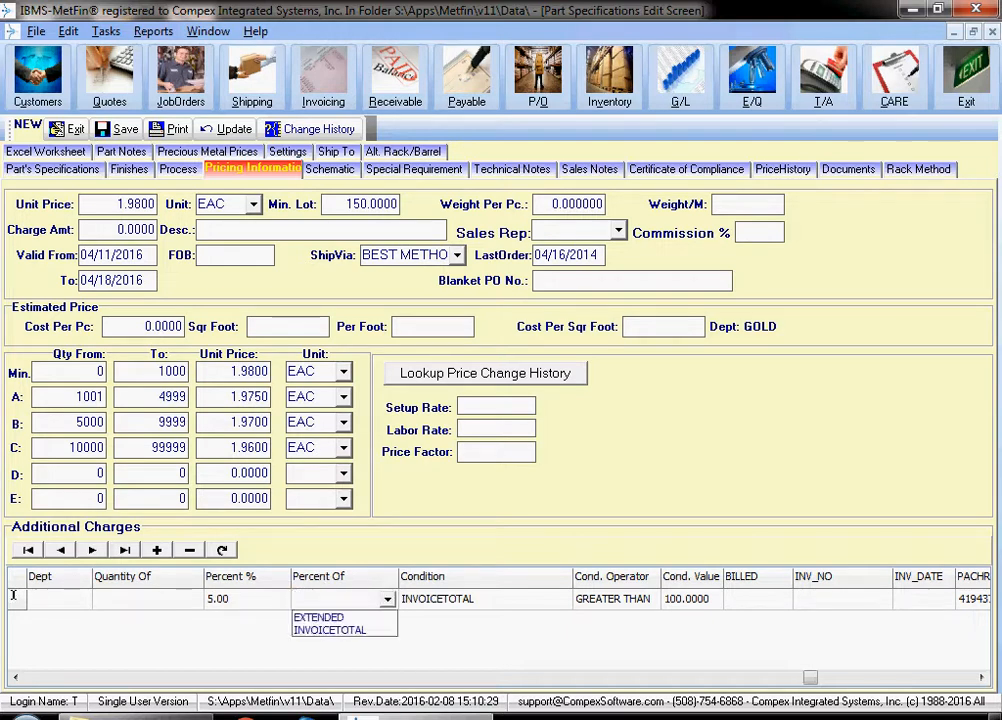
click(331, 630)
click(147, 599)
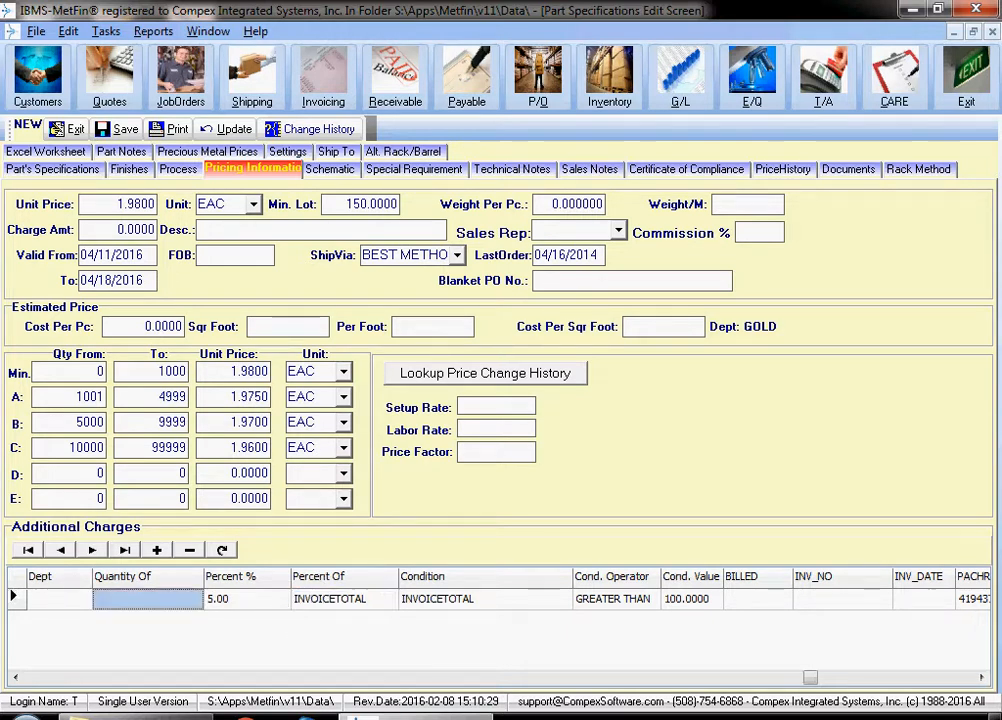
key(Left)
key(Left)
key(Left)
key(Left)
key(Left)
key(Left)
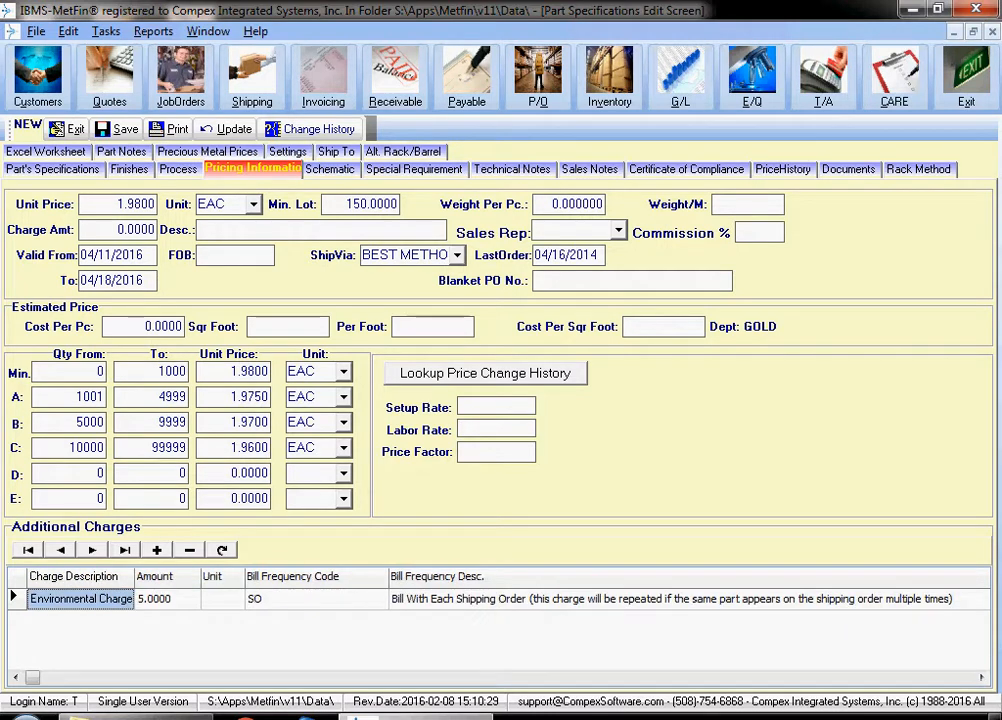
- Add a second additional charge to the part with the description Tooling Charge
key(Down)
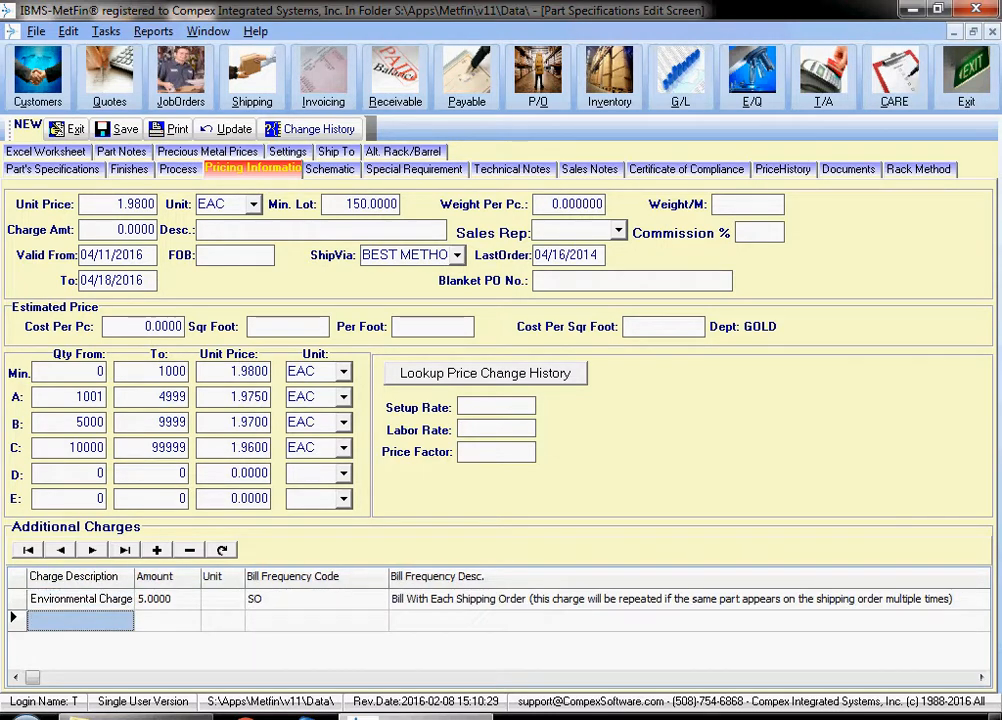
click(80, 621)
click(123, 621)
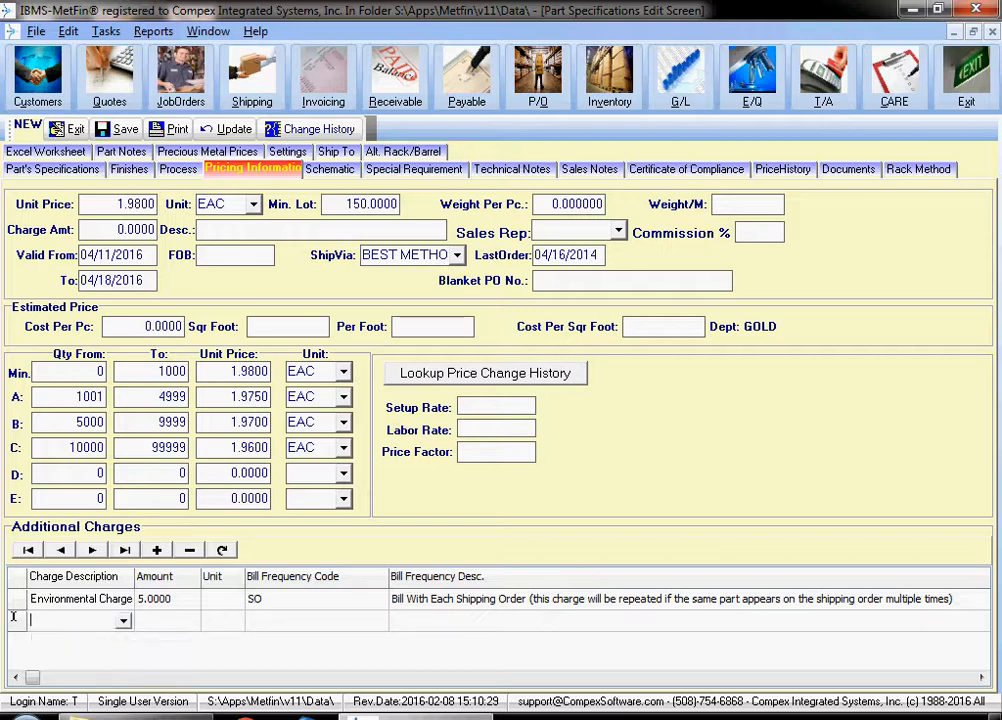
text(Tooling Charge)
key(Tab)
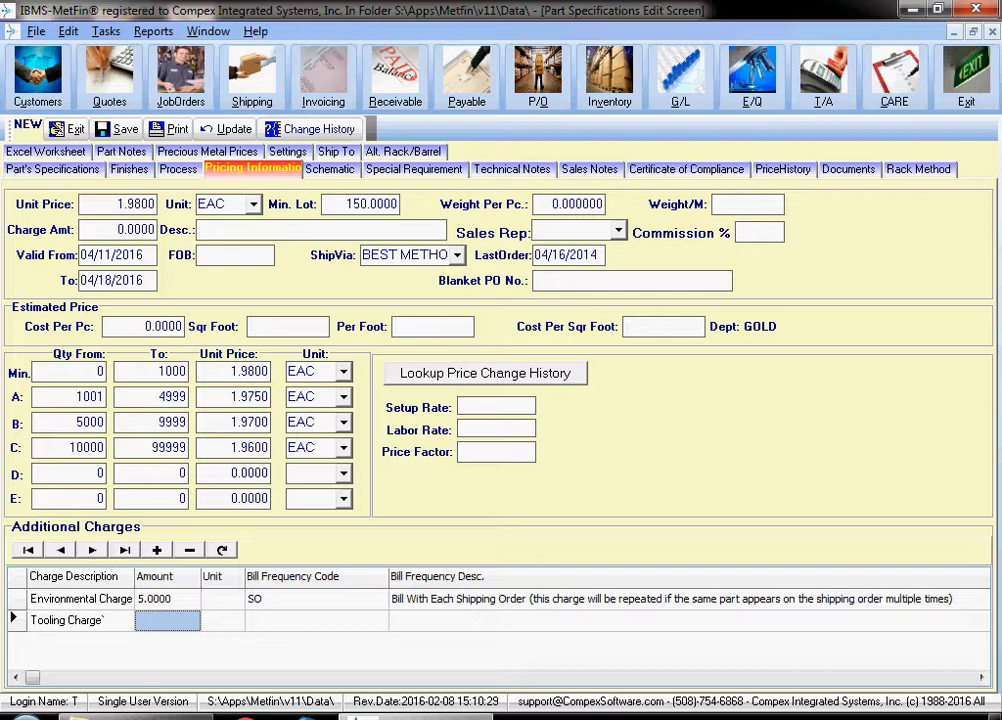
- Mark the part as Engineering Approved and QC Approved in its specifications
click(53, 169)
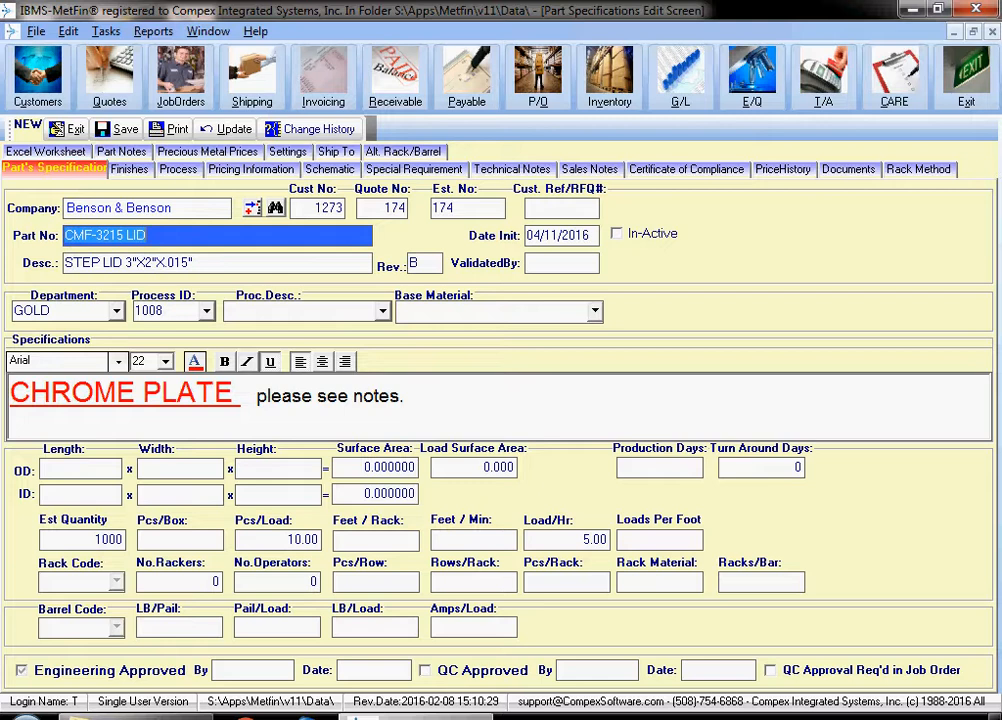
click(22, 671)
click(426, 671)
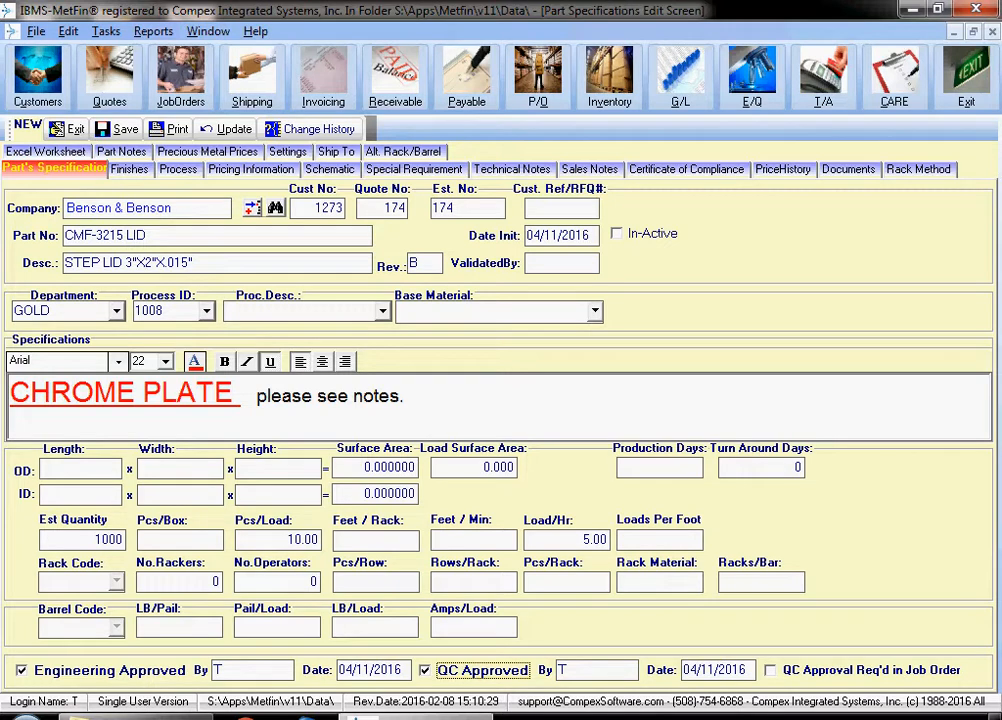
- Set the part's turn around days to 10
click(760, 467)
text(3)
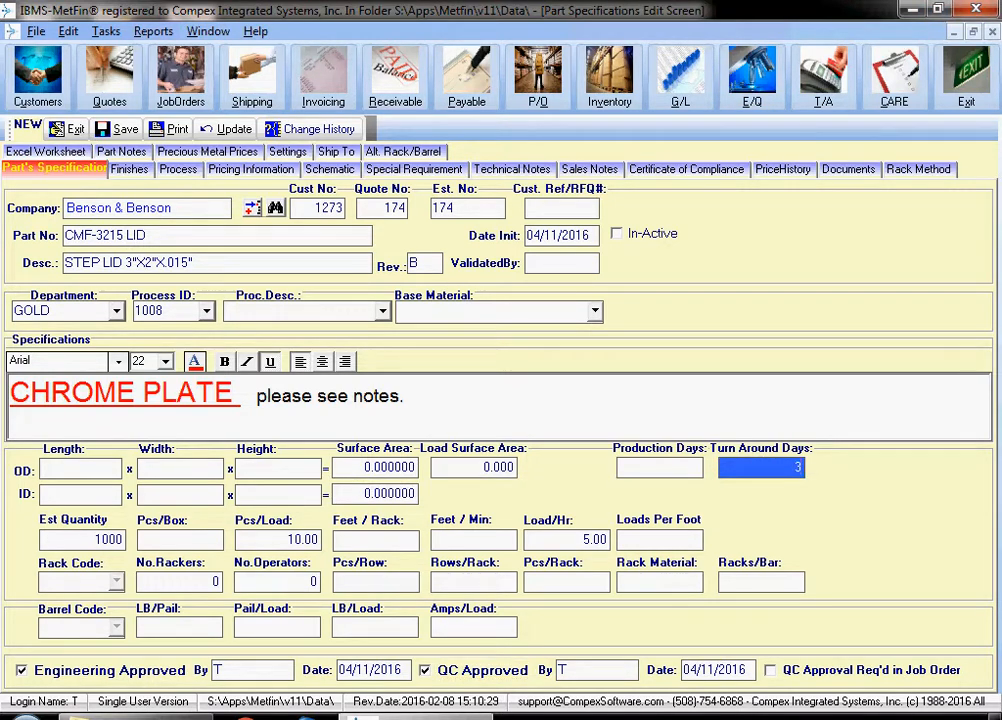
text(10)
key(Tab)
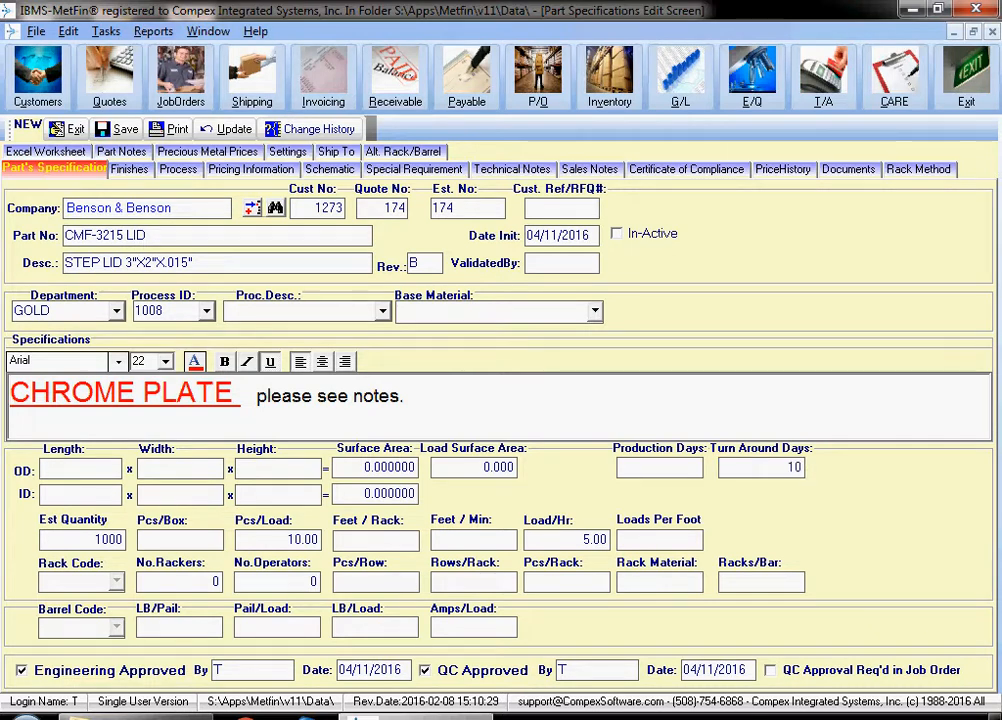